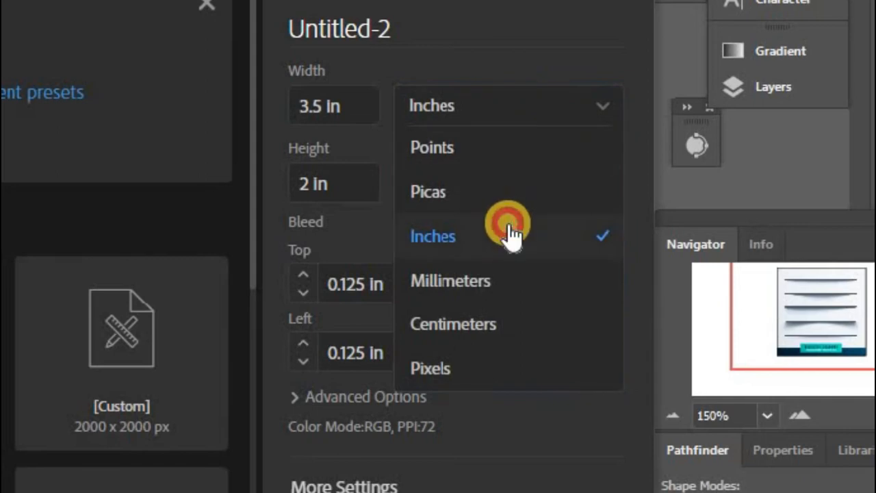
Step: Set the new document's size to 3.5 in wide by 2 in high
{"action": "left_click", "coordinate": [317, 108]}
{"action": "mouse_move", "coordinate": [286, 106]}
{"action": "left_mouse_down"}
{"action": "mouse_move", "coordinate": [368, 106]}
{"action": "mouse_move", "coordinate": [297, 109]}
{"action": "left_mouse_up"}
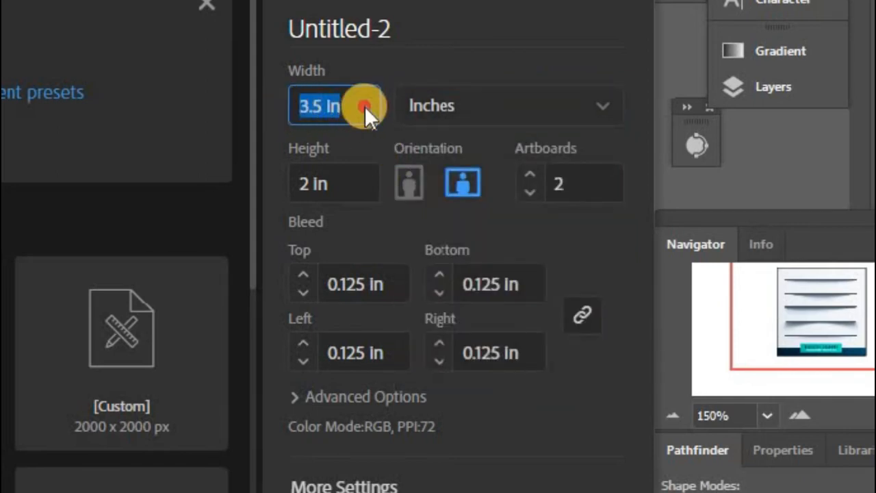
{"action": "left_click_drag", "start_coordinate": [293, 180], "coordinate": [358, 183]}
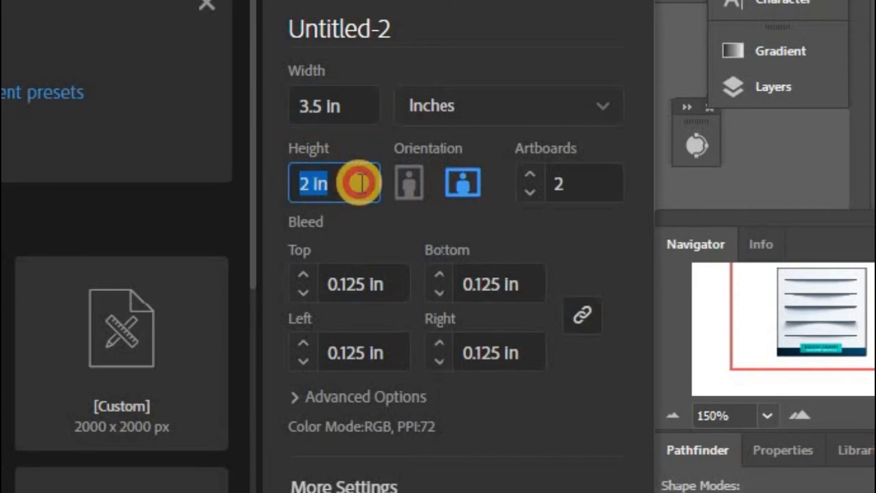
{"action": "left_click", "coordinate": [359, 183]}
{"action": "left_click", "coordinate": [318, 251]}
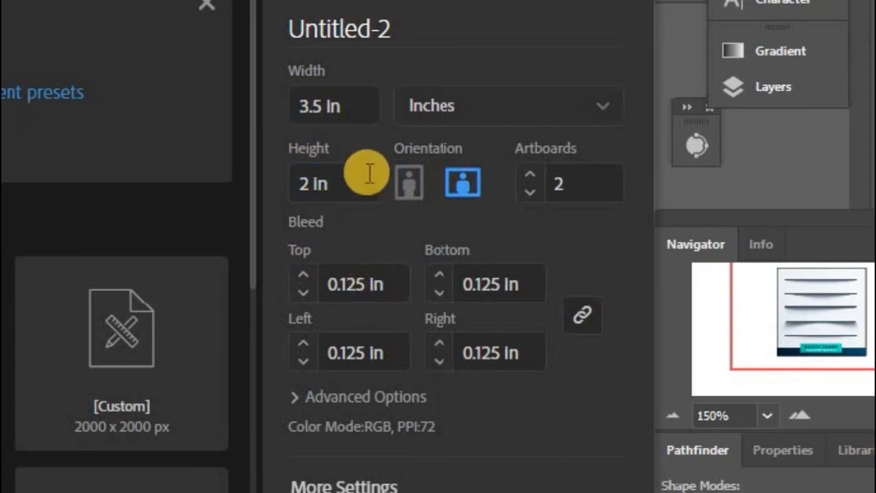
Step: Give the document 2 artboards with a 0.125 in bleed on all sides and create it
{"action": "left_click", "coordinate": [532, 193]}
{"action": "left_click", "coordinate": [529, 190]}
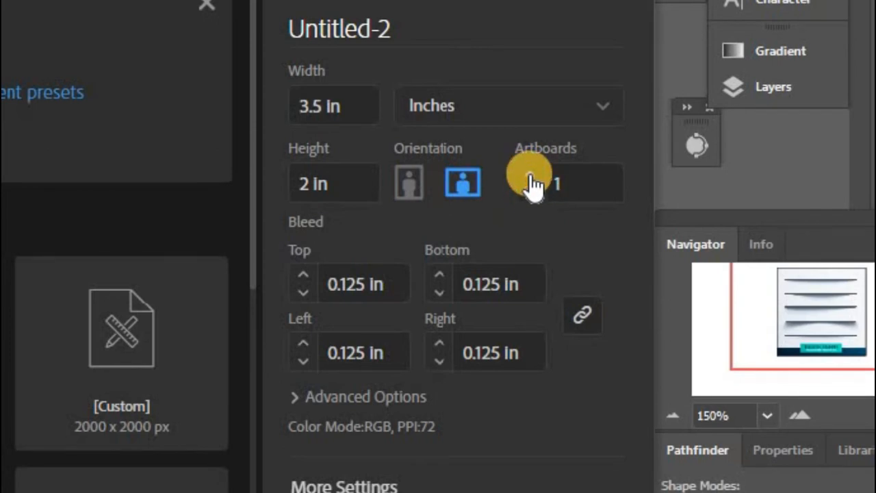
{"action": "left_click", "coordinate": [531, 175]}
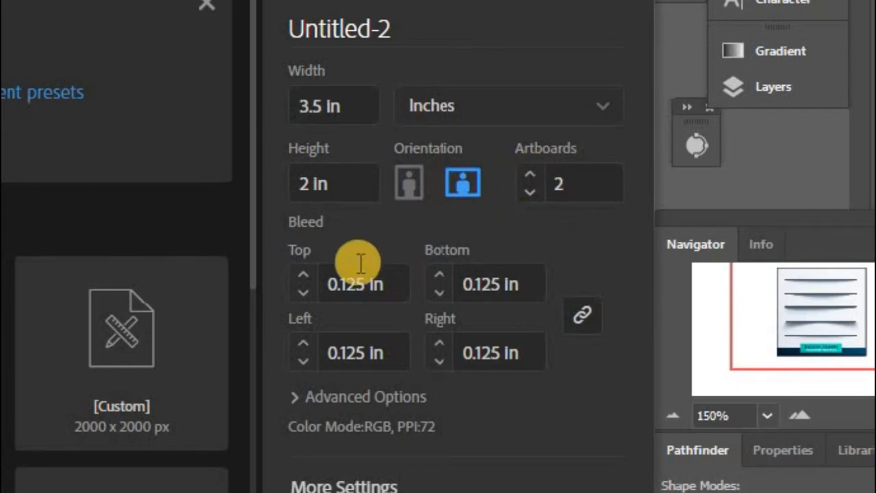
{"action": "left_click", "coordinate": [333, 283]}
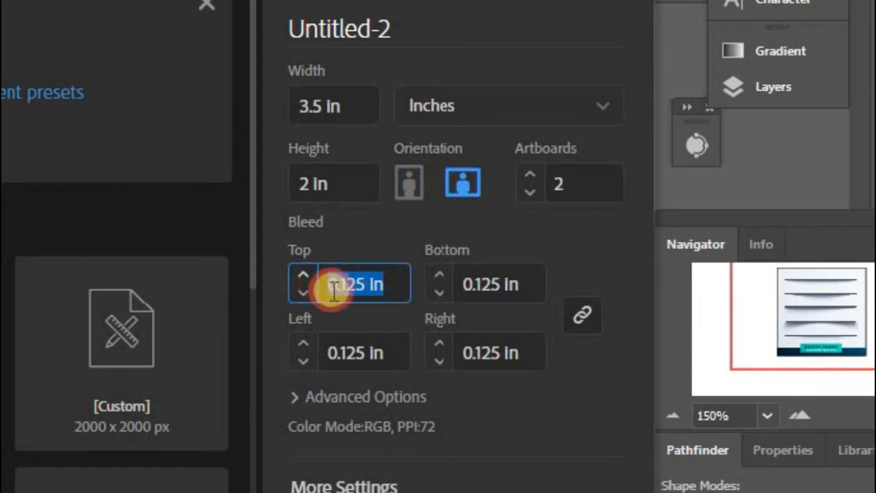
{"action": "left_click", "coordinate": [394, 280]}
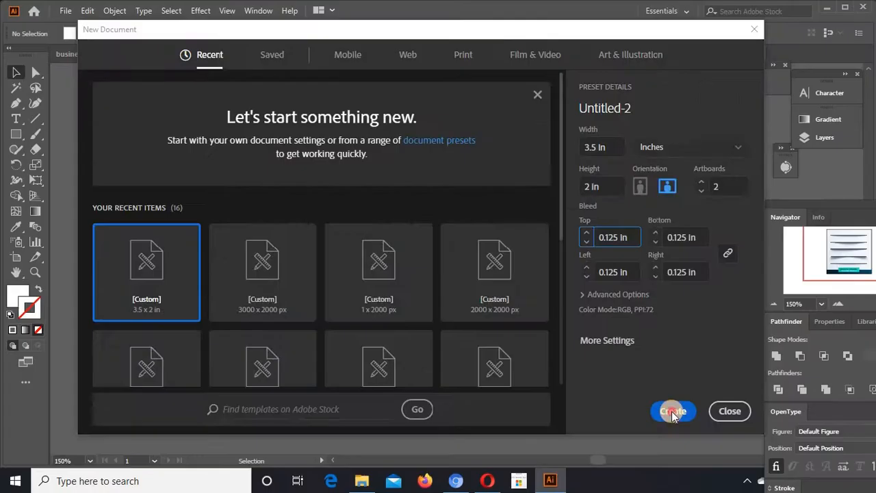
{"action": "left_click", "coordinate": [672, 410]}
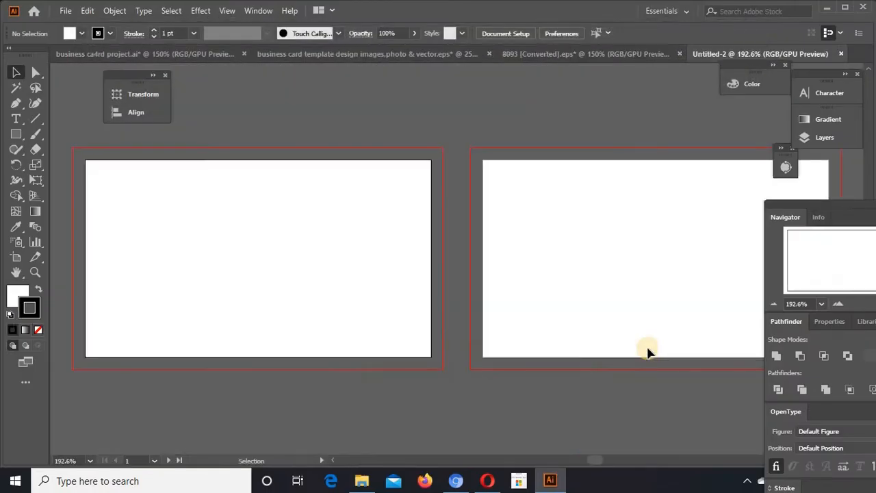
Step: Expand the collapsed Character and Gradient settings beside the canvas
{"action": "key", "text": "space"}
{"action": "left_click_drag", "start_coordinate": [630, 195], "coordinate": [686, 196]}
{"action": "mouse_move", "coordinate": [629, 189]}
{"action": "left_mouse_down"}
{"action": "mouse_move", "coordinate": [651, 178]}
{"action": "mouse_move", "coordinate": [644, 179]}
{"action": "left_mouse_up"}
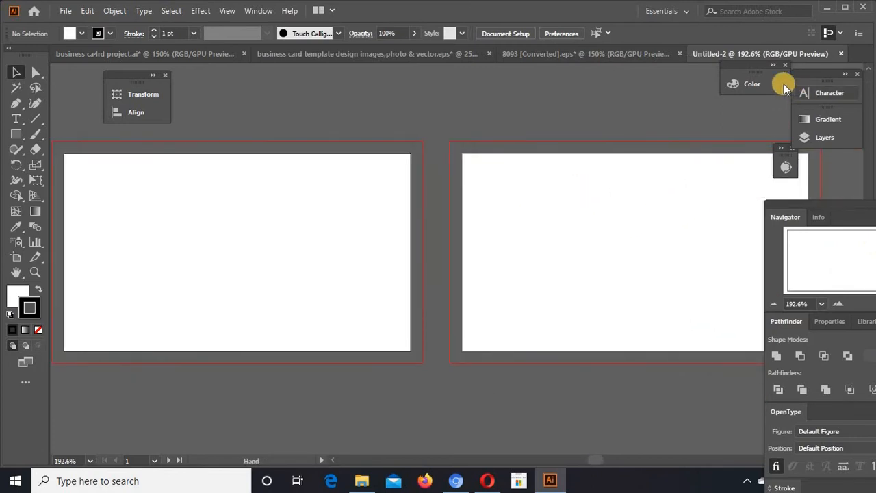
{"action": "left_click", "coordinate": [844, 74]}
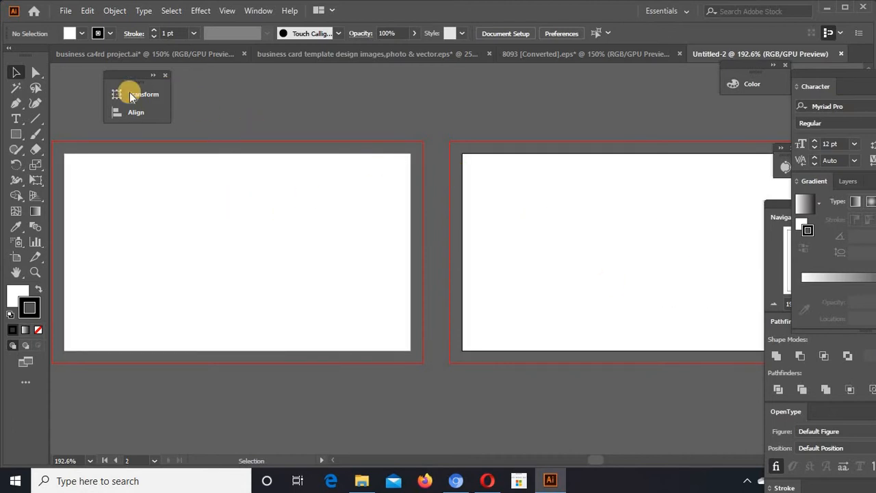
Step: Draw a white rectangle covering the whole first artboard and remove its stroke
{"action": "left_click", "coordinate": [17, 137]}
{"action": "left_click_drag", "start_coordinate": [112, 162], "coordinate": [513, 354]}
{"action": "left_click", "coordinate": [16, 70]}
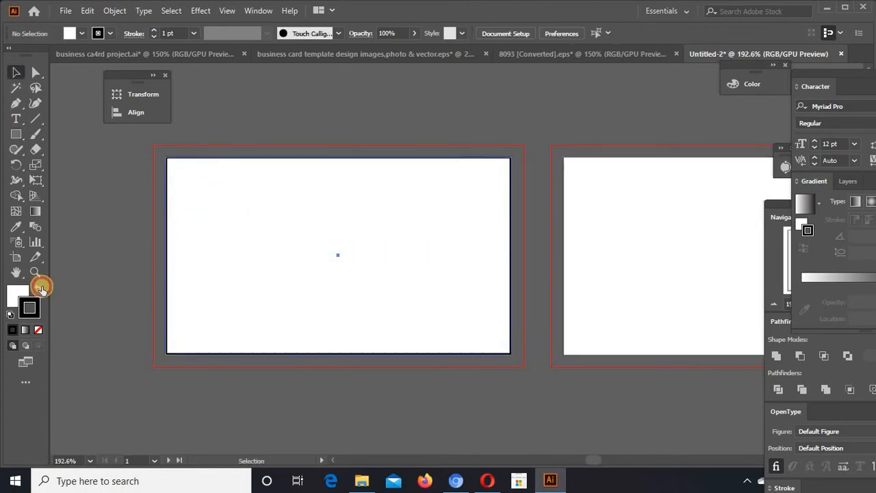
{"action": "left_click", "coordinate": [38, 330]}
{"action": "left_click", "coordinate": [86, 297]}
Step: Align the white rectangle's vertical center with the first artboard and deselect it
{"action": "left_click", "coordinate": [256, 279]}
{"action": "left_click", "coordinate": [605, 34]}
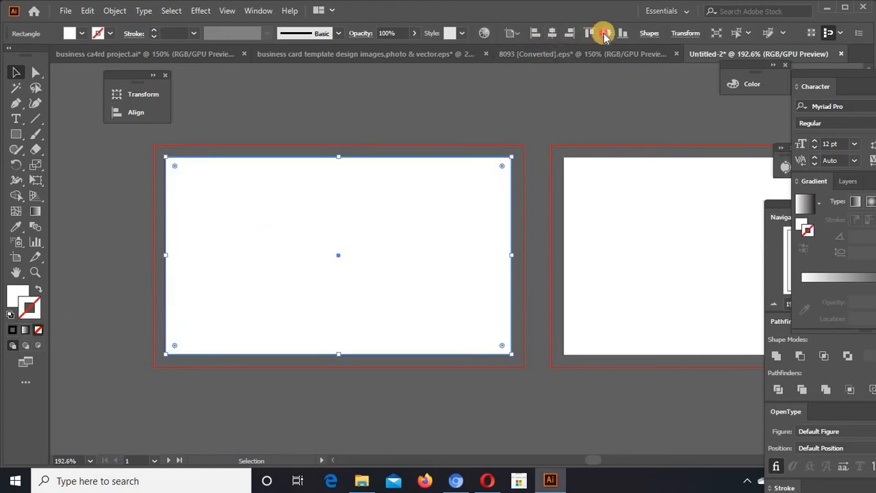
{"action": "left_click", "coordinate": [560, 74]}
{"action": "left_click", "coordinate": [430, 176]}
{"action": "left_click", "coordinate": [423, 120]}
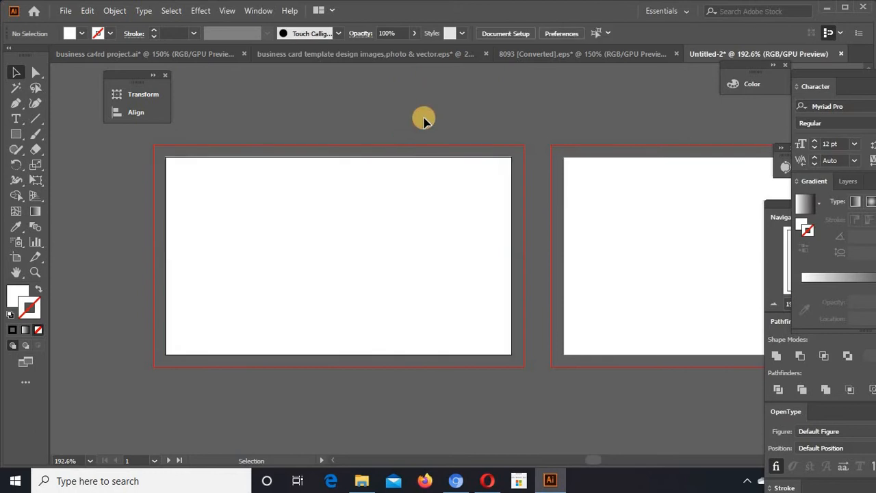
{"action": "left_click", "coordinate": [331, 215]}
{"action": "left_click", "coordinate": [306, 132]}
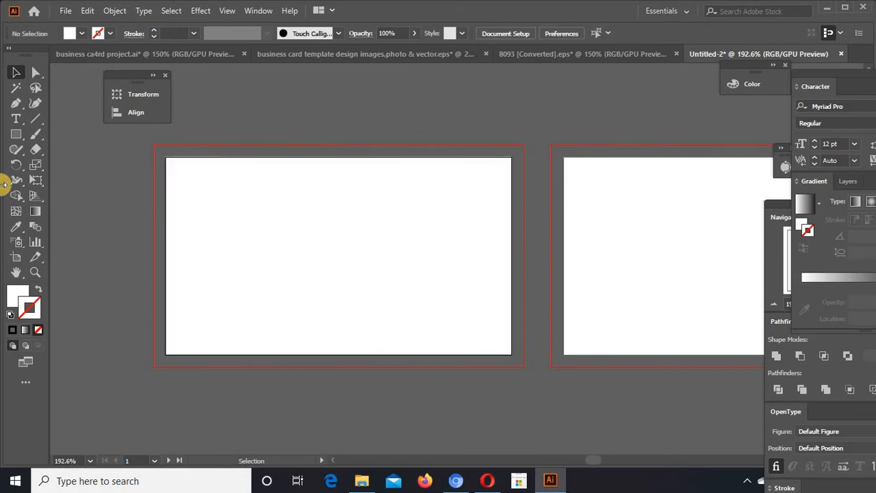
Step: Draw a closed wave shape along the first artboard's bottom edge with the Pen tool, curving from the lower-left corner up to the right edge
{"action": "left_click", "coordinate": [17, 103]}
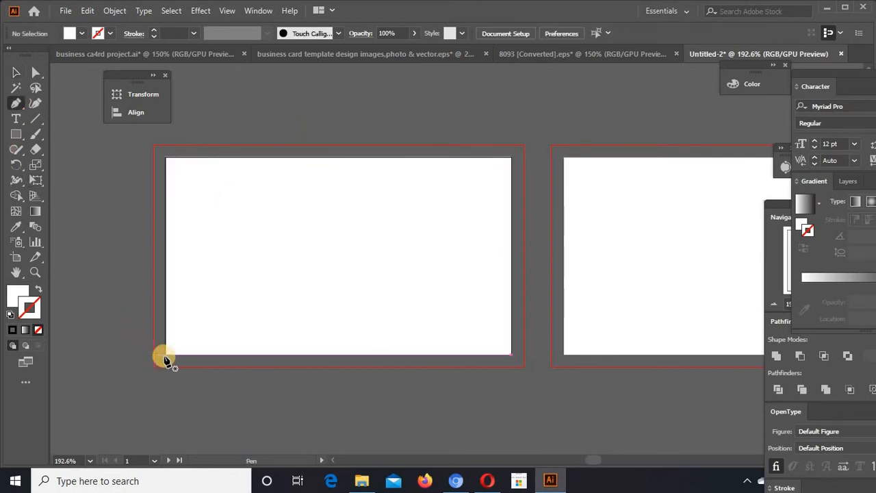
{"action": "left_click", "coordinate": [165, 355]}
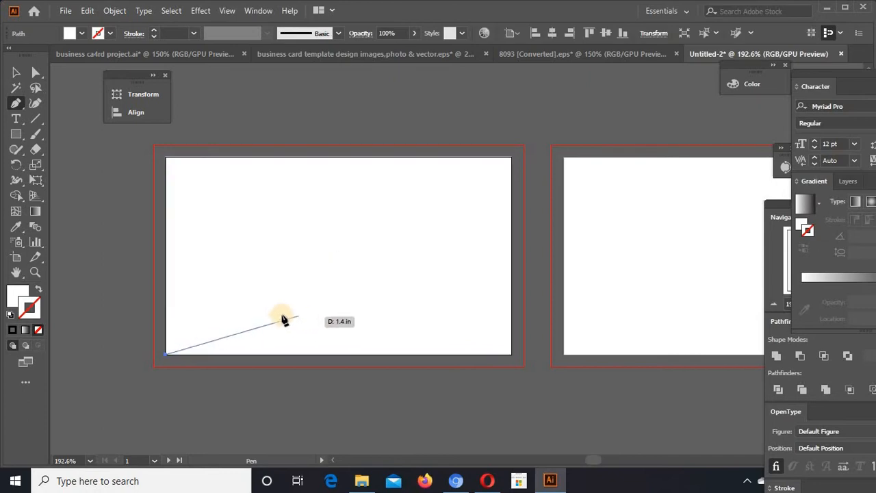
{"action": "left_click_drag", "start_coordinate": [308, 315], "coordinate": [367, 322]}
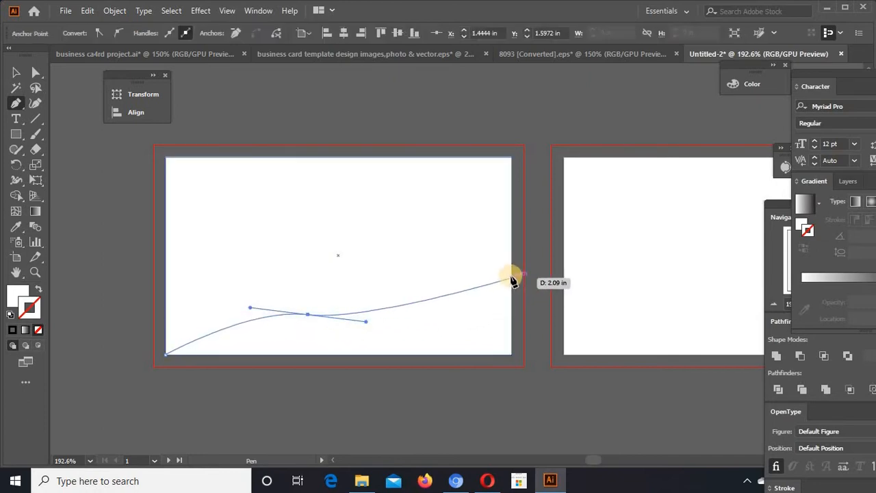
{"action": "left_click_drag", "start_coordinate": [511, 266], "coordinate": [553, 217]}
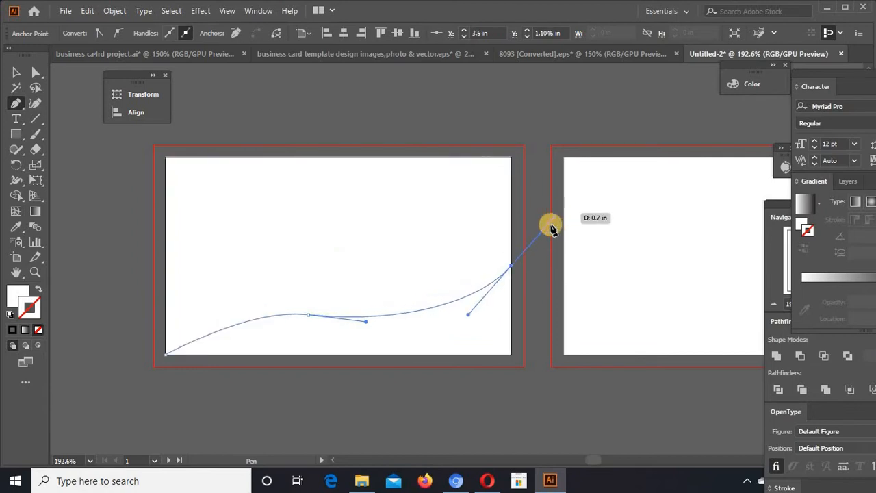
{"action": "left_click", "coordinate": [513, 266]}
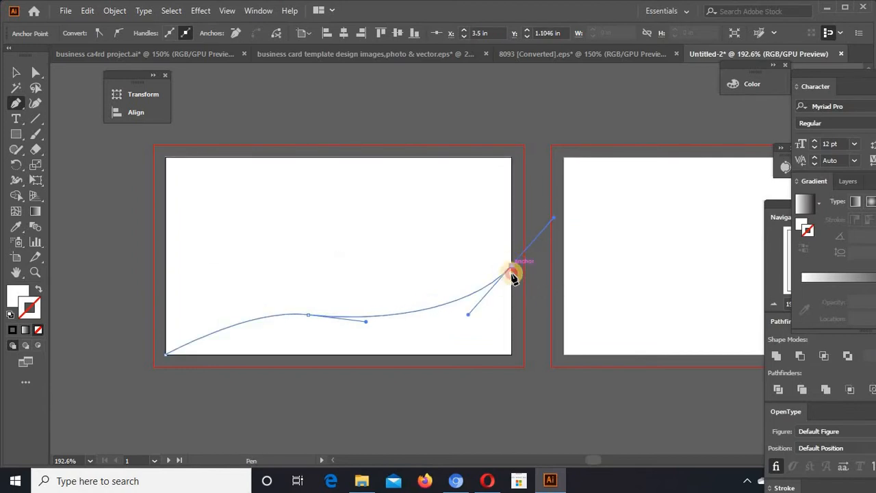
{"action": "left_click", "coordinate": [512, 355]}
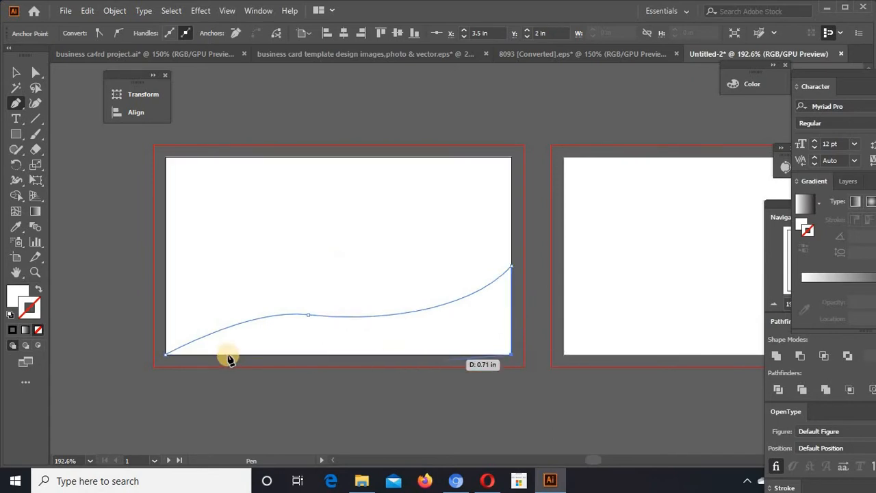
{"action": "left_click", "coordinate": [167, 356]}
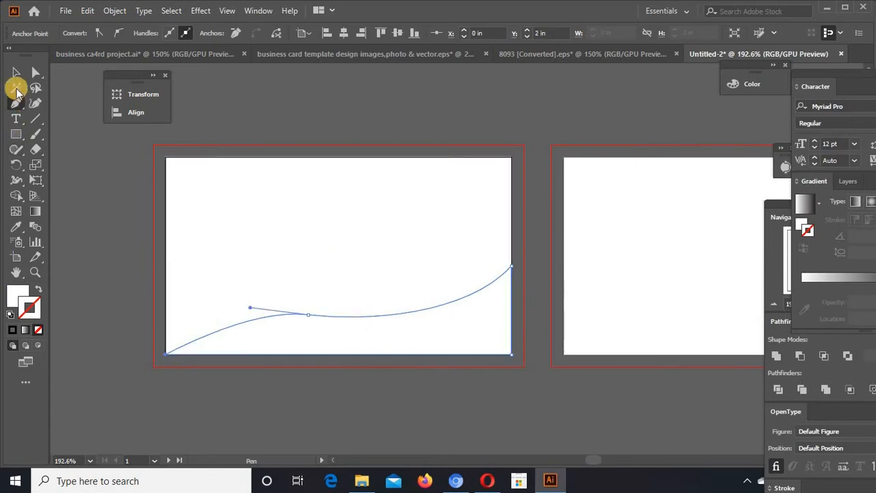
{"action": "left_click", "coordinate": [16, 73]}
{"action": "left_click", "coordinate": [137, 240]}
Step: Fill the wave shape with a white-to-black linear gradient and leave it without a stroke
{"action": "left_click", "coordinate": [239, 336]}
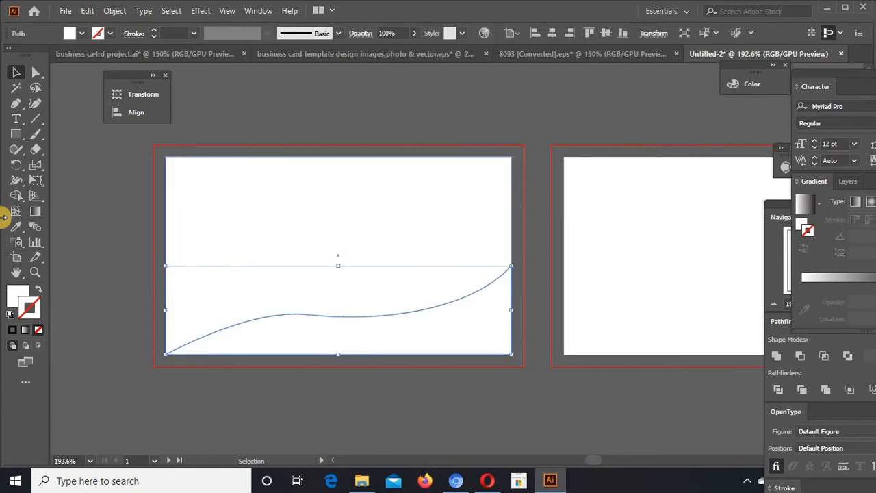
{"action": "left_click", "coordinate": [36, 212]}
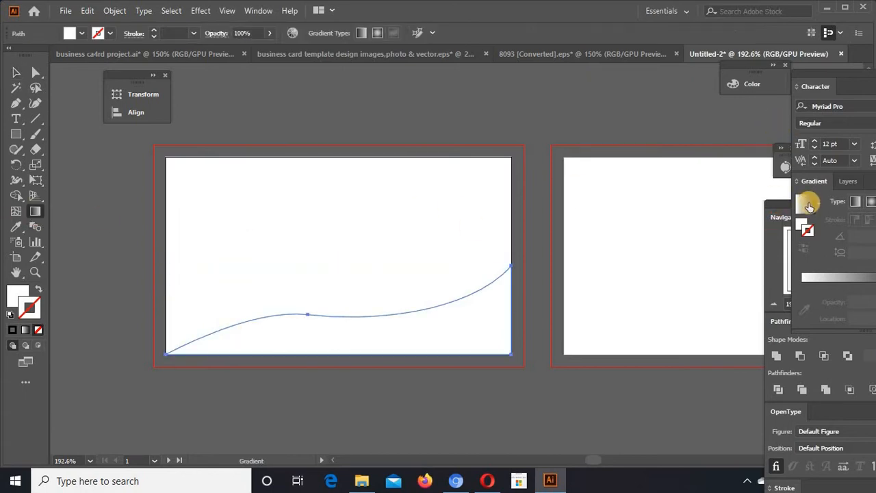
{"action": "left_click_drag", "start_coordinate": [861, 176], "coordinate": [736, 150]}
{"action": "left_click", "coordinate": [677, 259]}
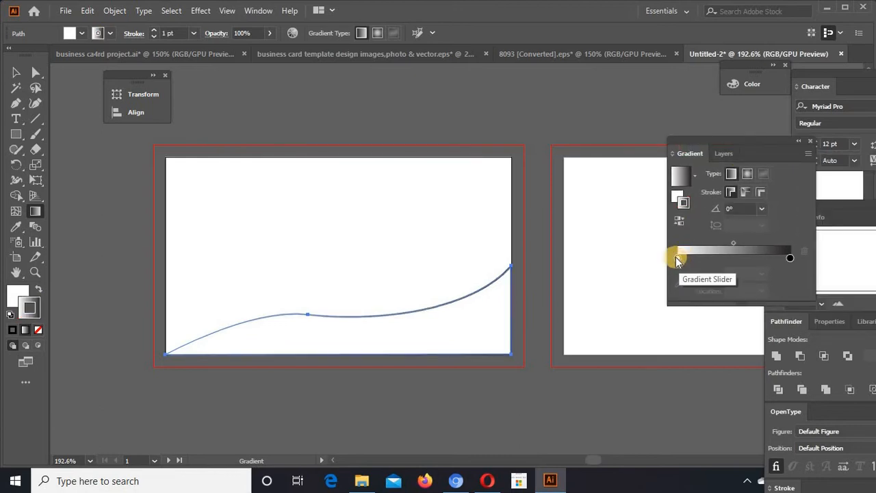
{"action": "left_click", "coordinate": [37, 330]}
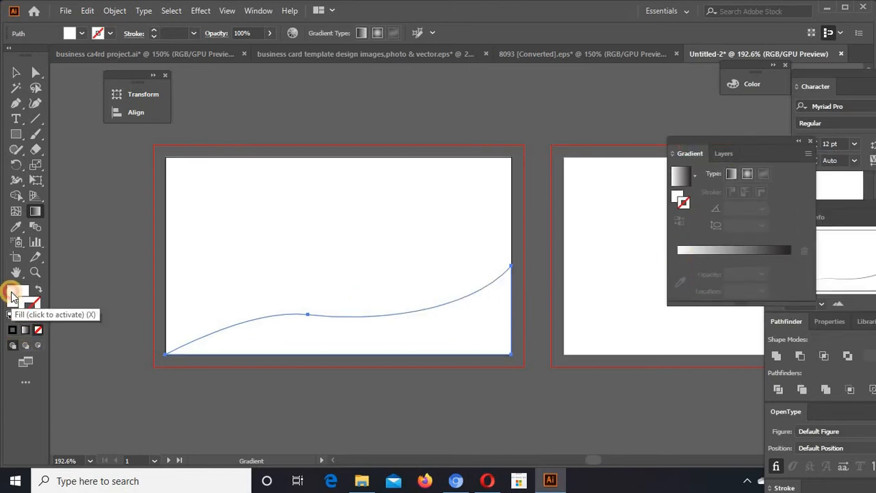
{"action": "left_click", "coordinate": [683, 262]}
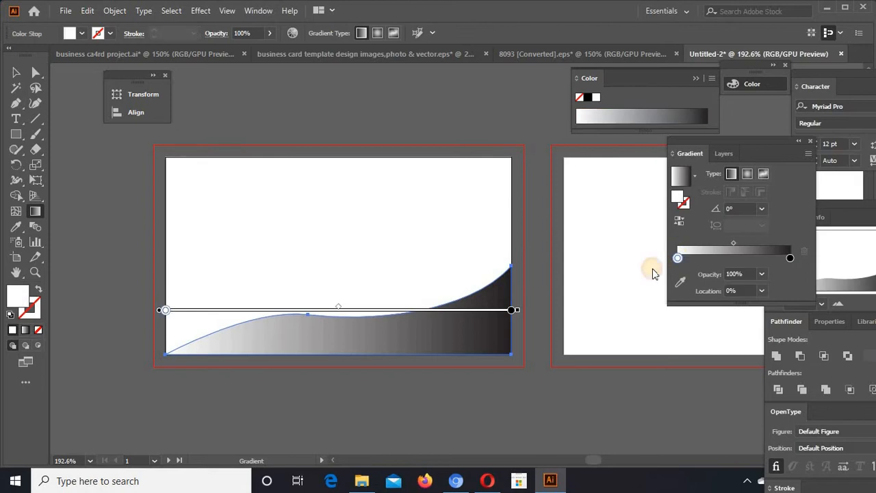
Step: Set the wave gradient's start stop to light green 8CC63F and its end stop to dark green 009245
{"action": "double_click", "coordinate": [678, 258]}
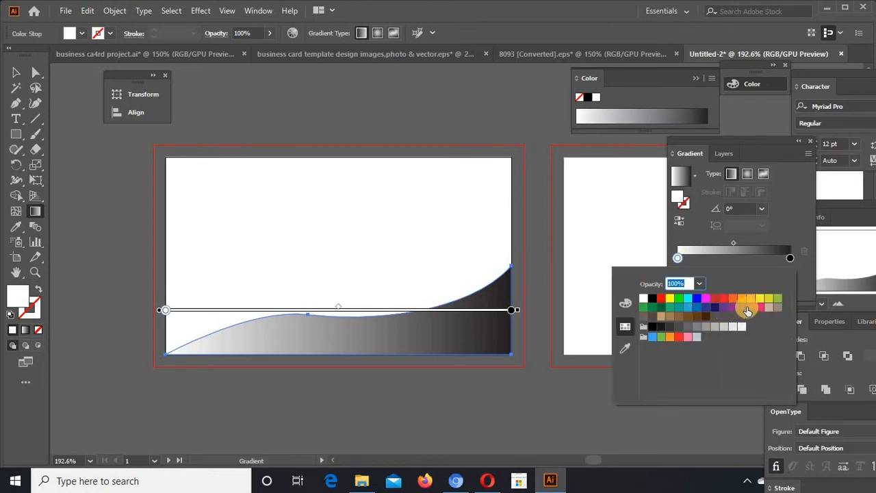
{"action": "left_click", "coordinate": [779, 301]}
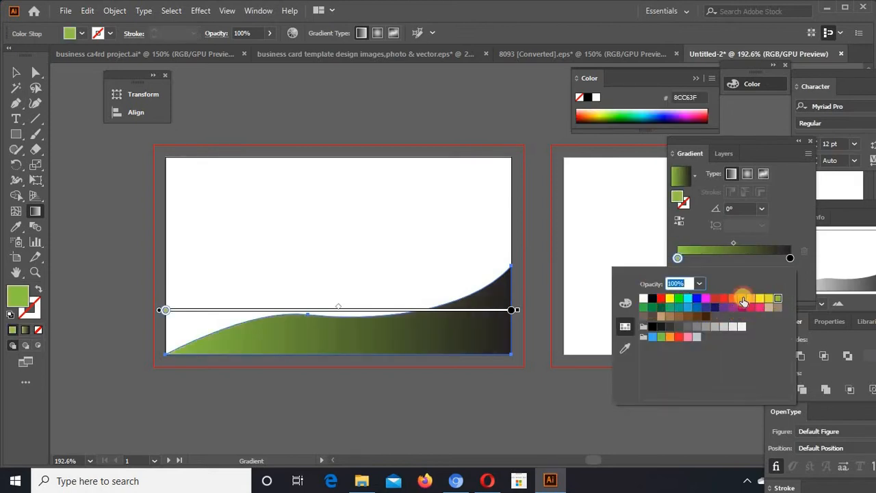
{"action": "left_click", "coordinate": [790, 258]}
{"action": "double_click", "coordinate": [791, 258]}
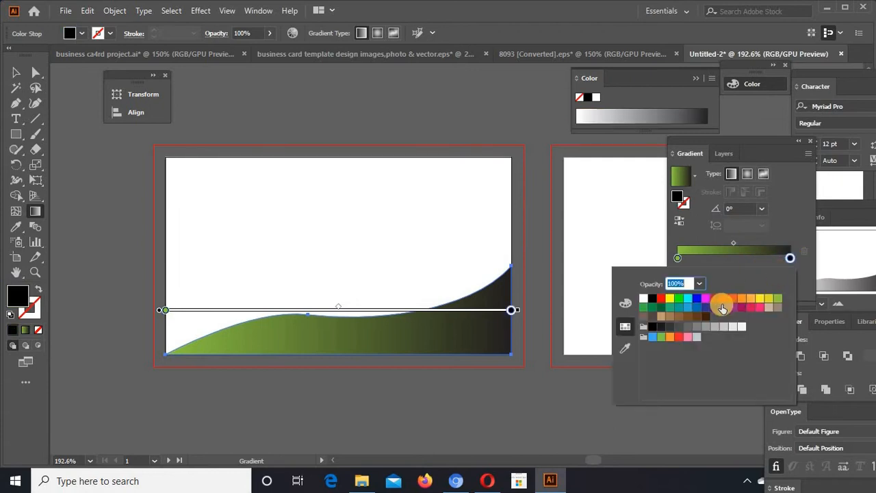
{"action": "left_click", "coordinate": [771, 300]}
{"action": "left_click", "coordinate": [776, 301]}
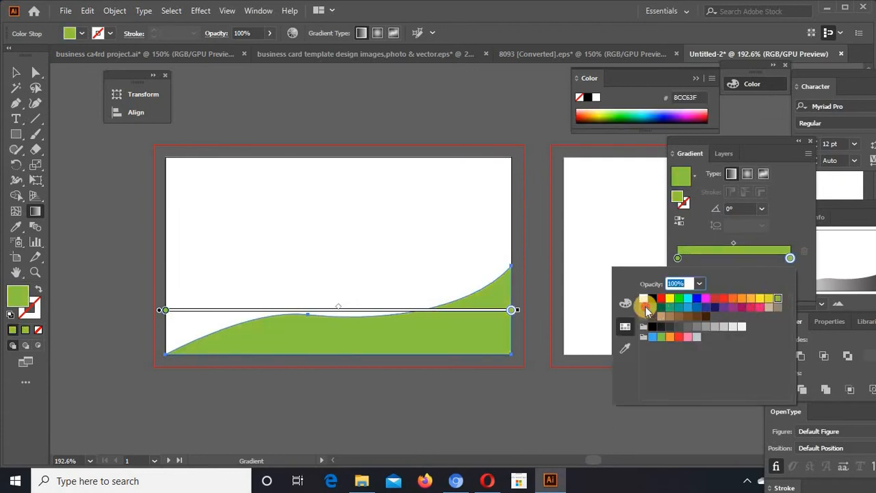
{"action": "left_click", "coordinate": [647, 308]}
{"action": "left_click", "coordinate": [653, 308]}
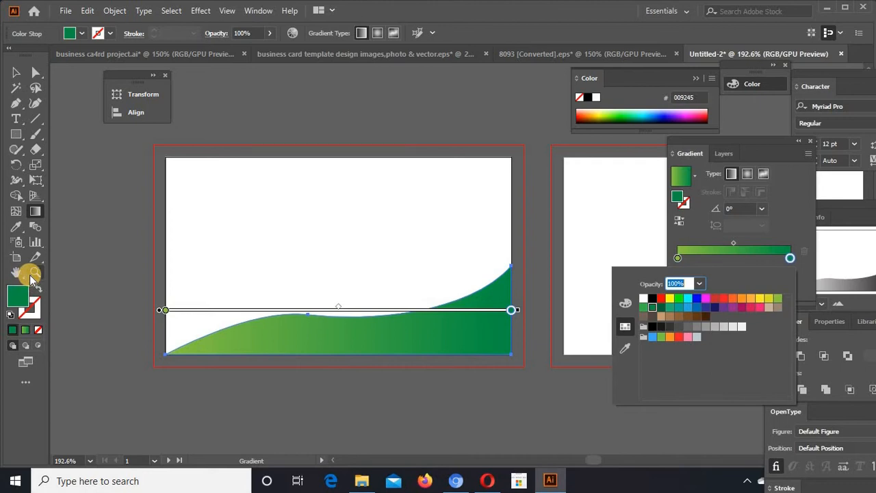
Step: Redirect the wave's gradient to run from light green at the right to dark green at the left, at about 177.5°
{"action": "left_click", "coordinate": [171, 319]}
{"action": "left_click_drag", "start_coordinate": [97, 283], "coordinate": [536, 331]}
{"action": "left_click_drag", "start_coordinate": [184, 392], "coordinate": [571, 252]}
{"action": "left_click_drag", "start_coordinate": [542, 318], "coordinate": [83, 299]}
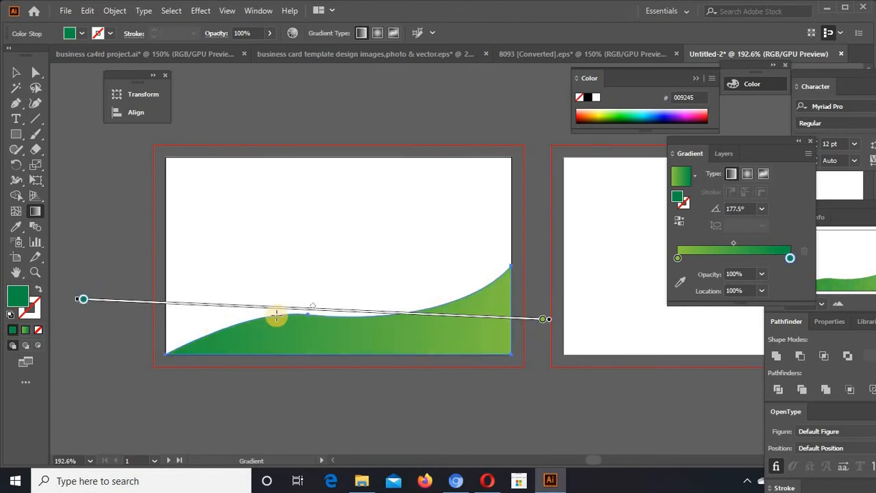
{"action": "left_click", "coordinate": [15, 73]}
{"action": "left_click", "coordinate": [68, 138]}
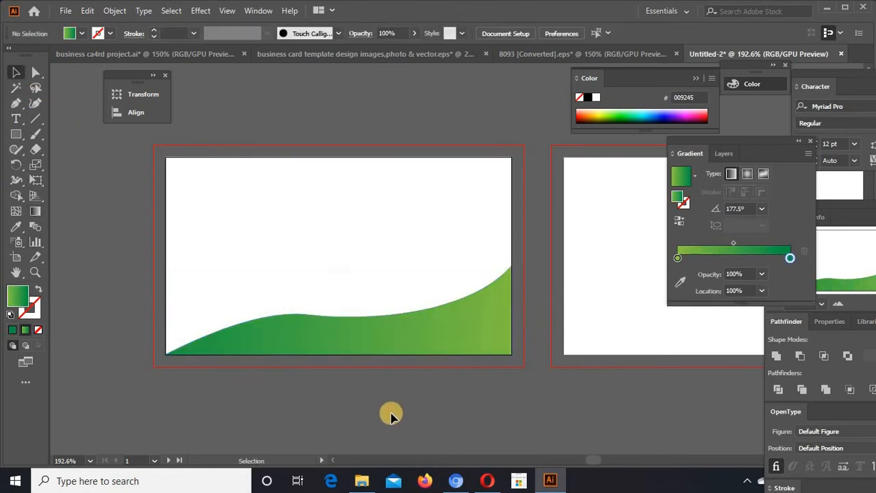
Step: Reshape the wave's upper edge by adjusting the middle anchor's direction handles for a more pronounced hump and dip
{"action": "left_click", "coordinate": [349, 336]}
{"action": "left_click", "coordinate": [36, 73]}
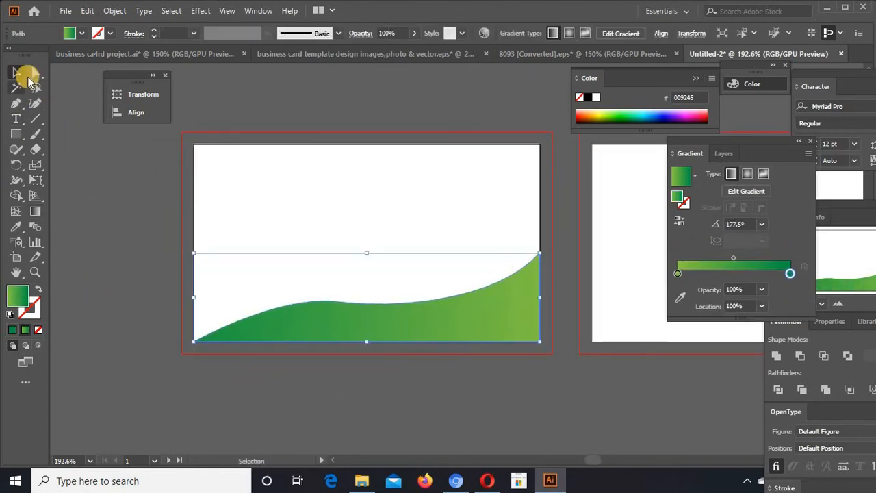
{"action": "left_click", "coordinate": [336, 303]}
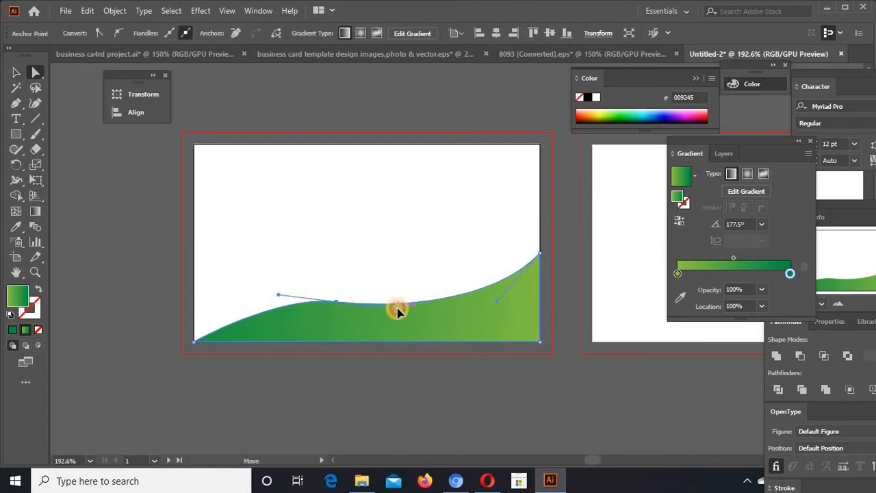
{"action": "left_click", "coordinate": [399, 358]}
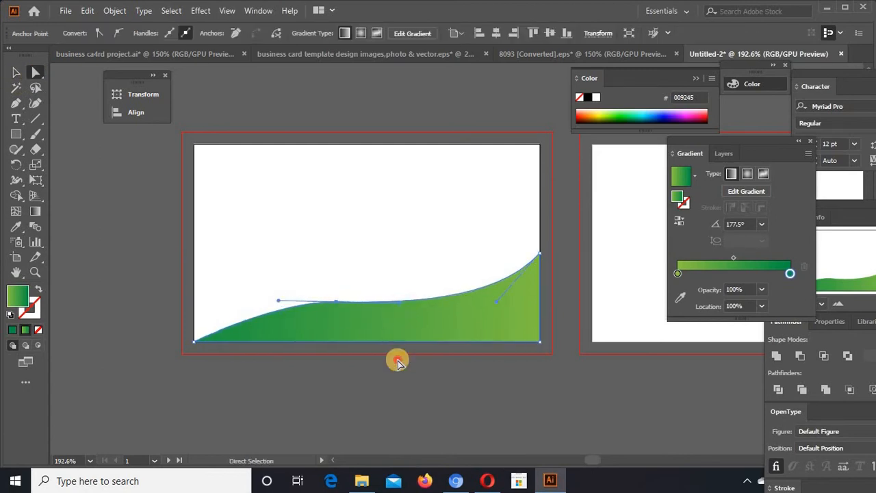
{"action": "left_click", "coordinate": [339, 326]}
{"action": "left_click", "coordinate": [335, 302]}
{"action": "left_click_drag", "start_coordinate": [282, 303], "coordinate": [269, 283]}
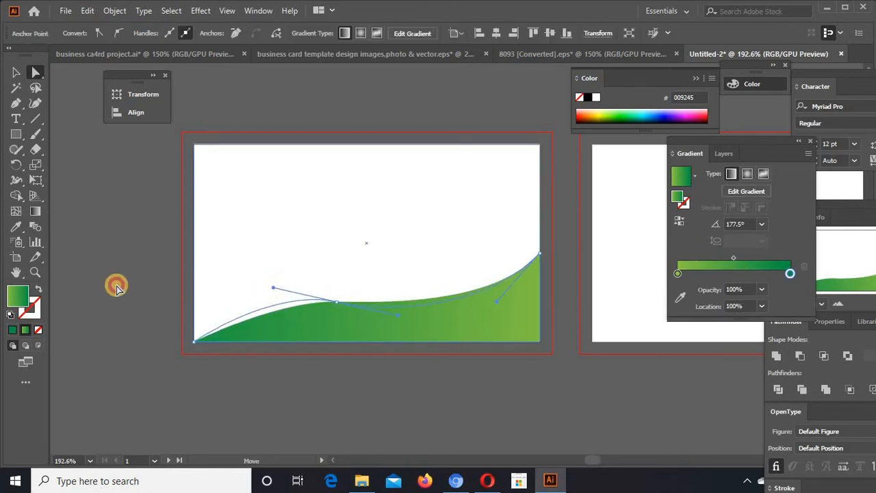
{"action": "left_click", "coordinate": [120, 285]}
Step: Duplicate the wave in place and stretch the copy slightly taller from its upper edge
{"action": "left_click", "coordinate": [17, 72]}
{"action": "left_click", "coordinate": [465, 324]}
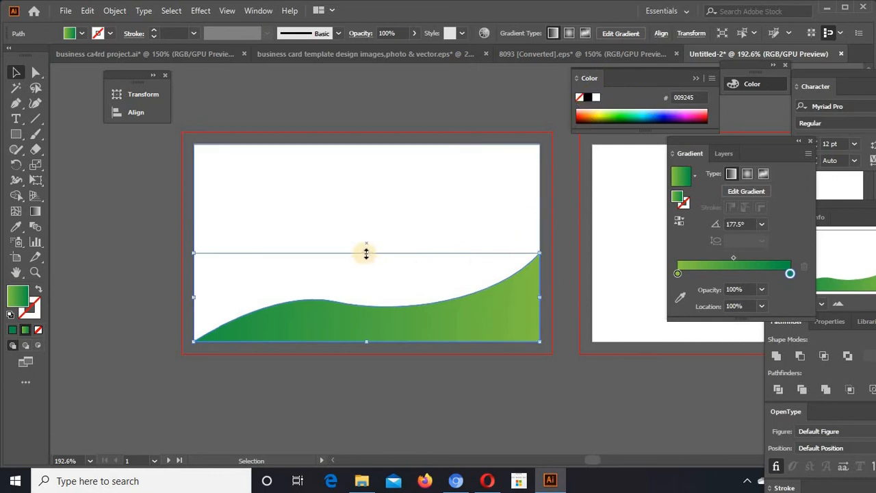
{"action": "left_click_drag", "start_coordinate": [367, 253], "coordinate": [372, 240]}
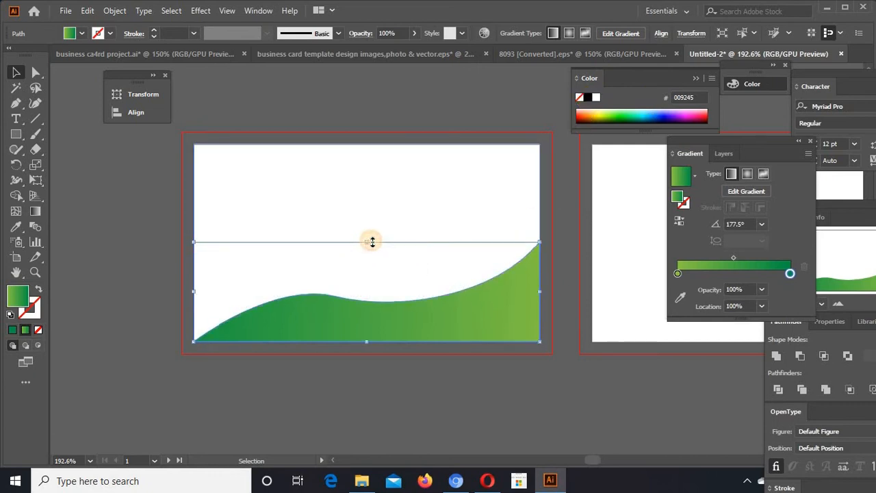
Step: Send the taller wave copy to the back, and send the white background rectangle to the back behind both waves
{"action": "right_click", "coordinate": [415, 309]}
{"action": "mouse_move", "coordinate": [514, 246]}
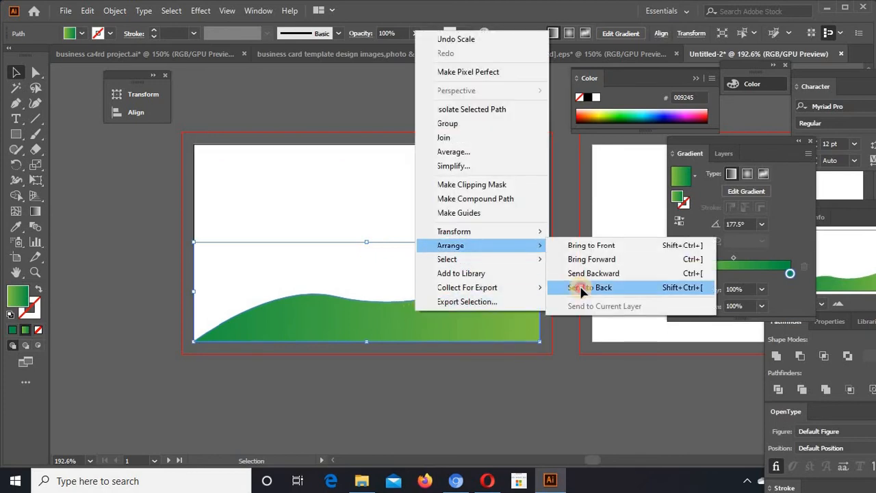
{"action": "left_click", "coordinate": [579, 286]}
{"action": "left_click", "coordinate": [557, 367]}
{"action": "right_click", "coordinate": [466, 227]}
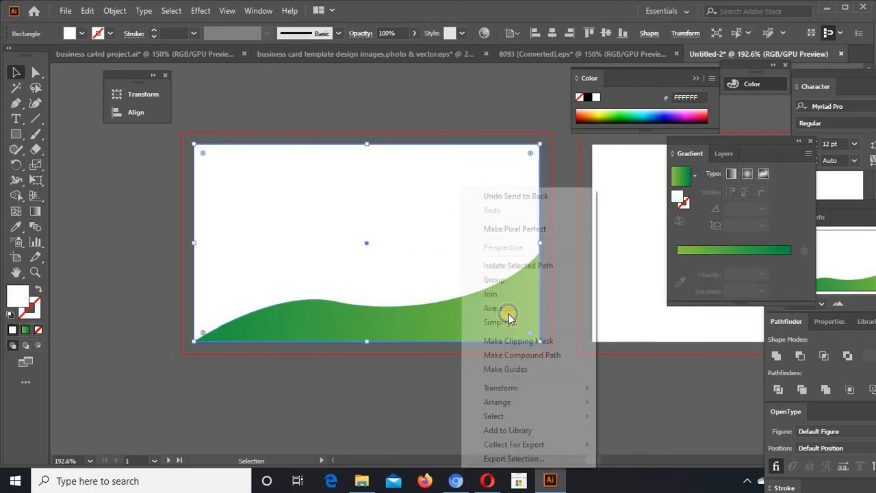
{"action": "mouse_move", "coordinate": [553, 401]}
{"action": "left_click", "coordinate": [635, 444]}
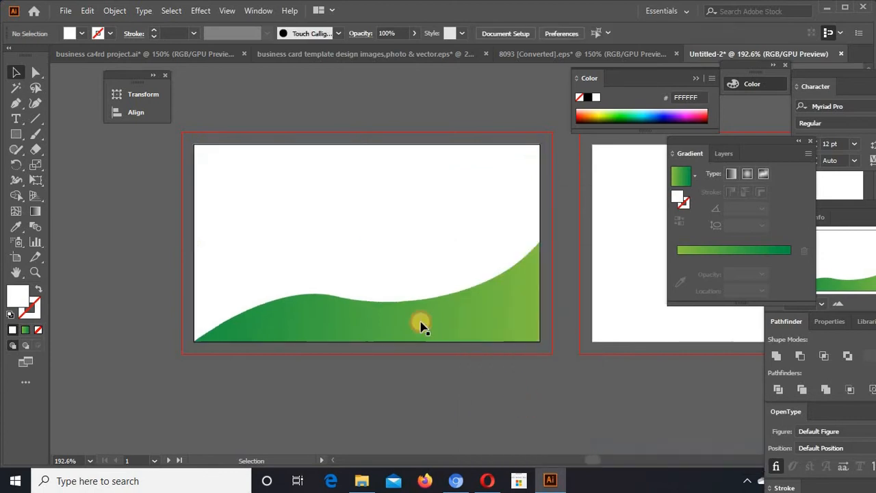
Step: Lower the opacity of the taller back wave to 81%
{"action": "left_click", "coordinate": [410, 304]}
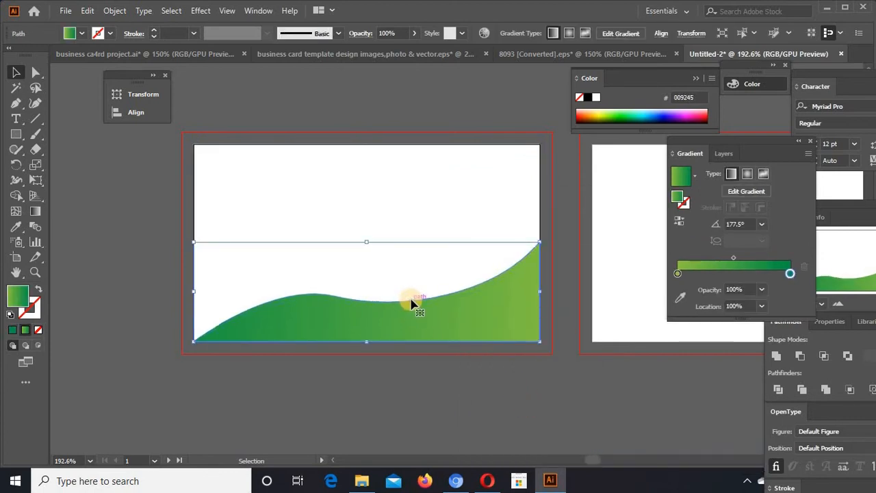
{"action": "left_click", "coordinate": [414, 33]}
{"action": "left_click_drag", "start_coordinate": [410, 49], "coordinate": [401, 51]}
{"action": "left_click", "coordinate": [420, 127]}
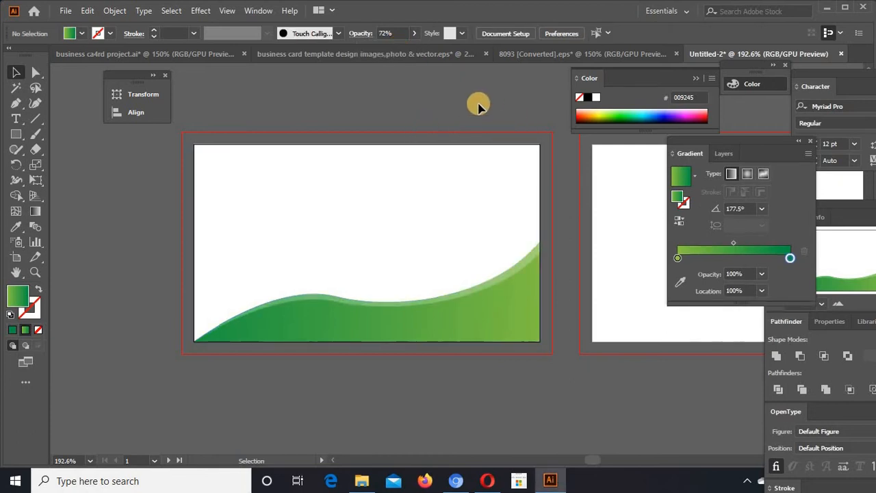
{"action": "left_click", "coordinate": [427, 305]}
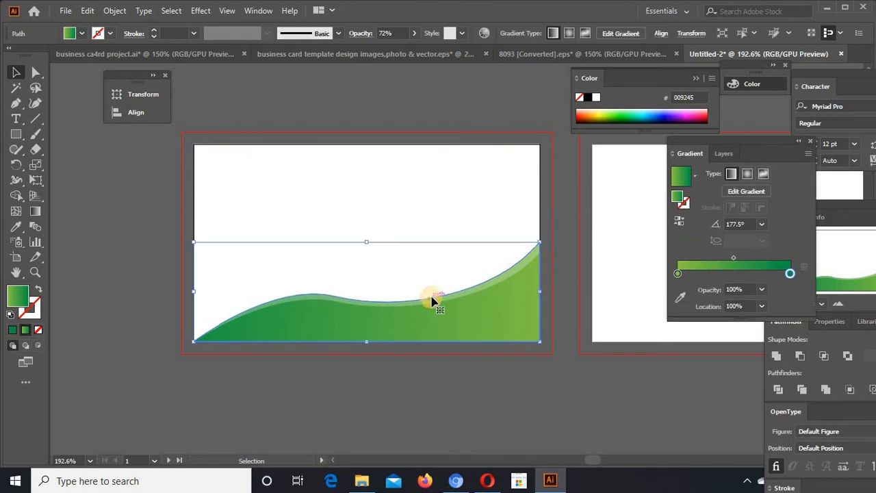
{"action": "left_click", "coordinate": [409, 35]}
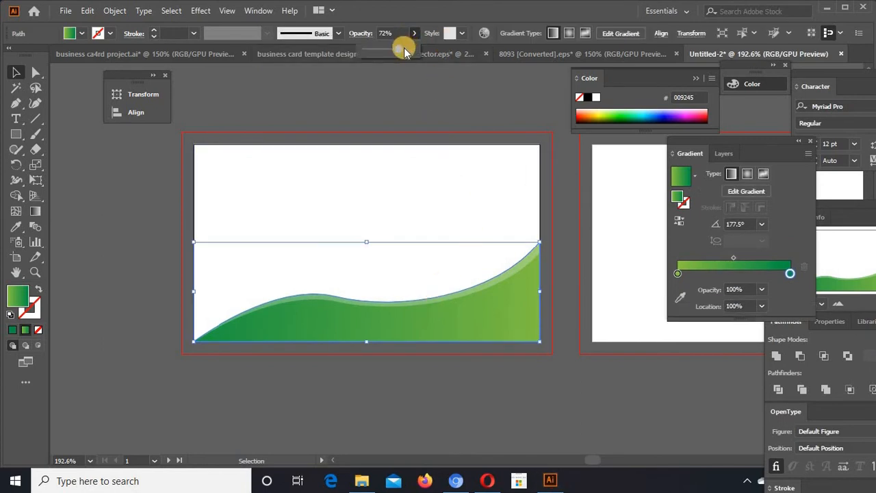
{"action": "left_click", "coordinate": [415, 34]}
{"action": "left_click", "coordinate": [439, 99]}
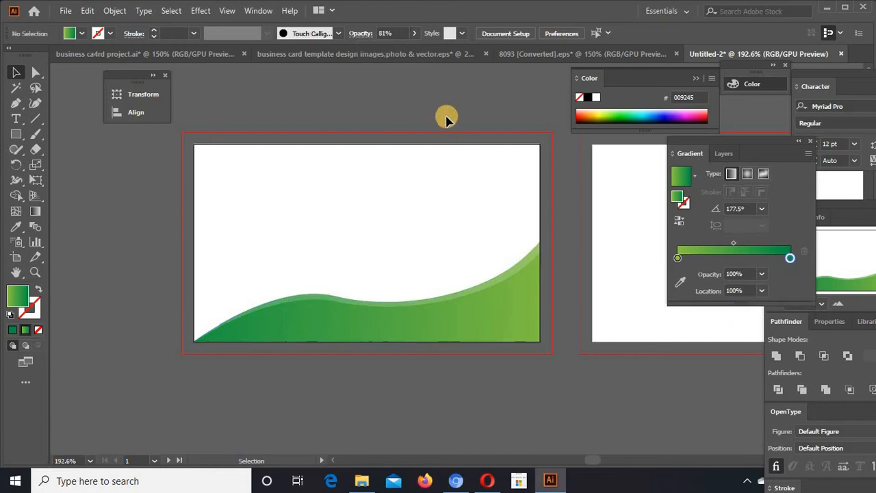
Step: Group the two overlapping waves without the background rectangle, and collapse the Gradient panel
{"action": "left_click", "coordinate": [438, 336]}
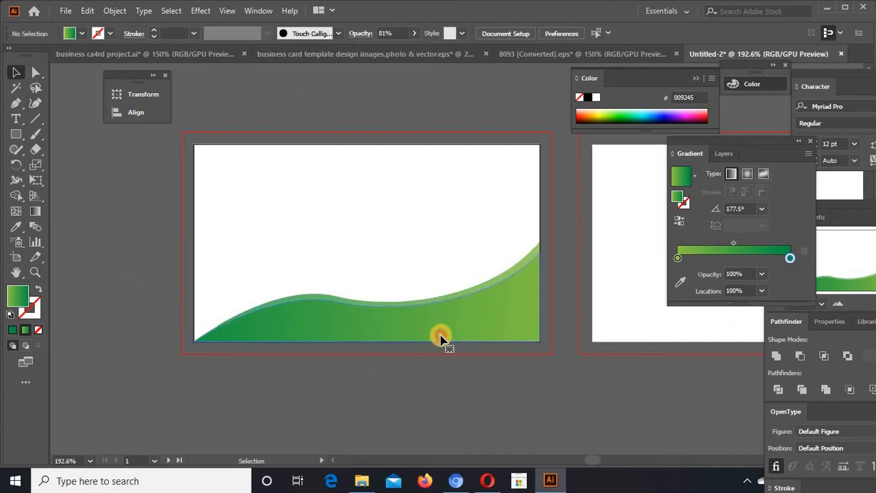
{"action": "left_click_drag", "start_coordinate": [147, 262], "coordinate": [390, 308]}
{"action": "left_click", "coordinate": [400, 286], "text": "shift"}
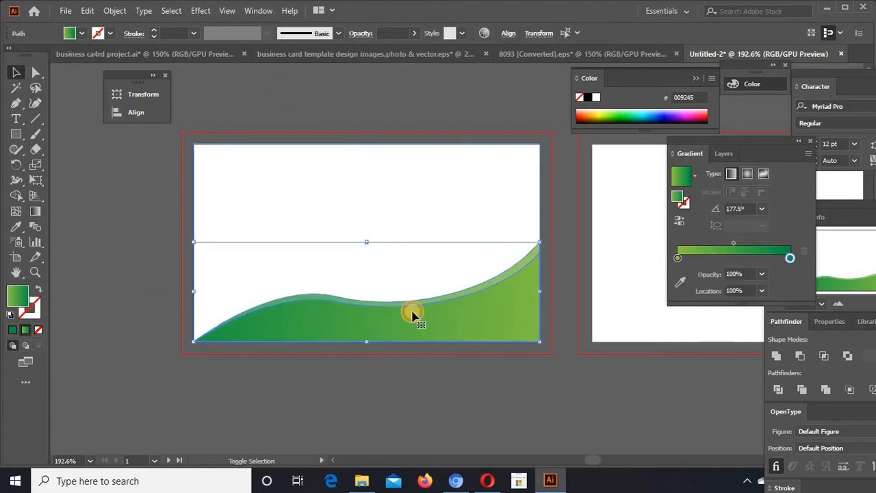
{"action": "right_click", "coordinate": [457, 306]}
{"action": "left_click", "coordinate": [490, 117]}
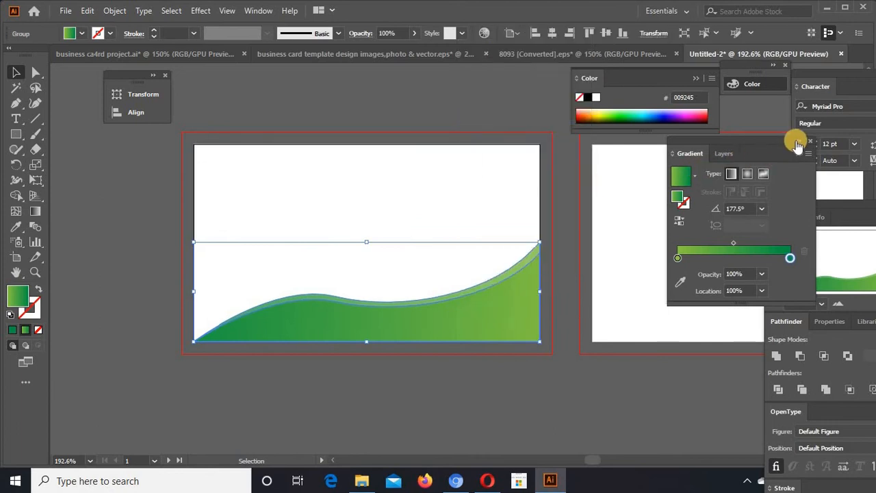
{"action": "double_click", "coordinate": [751, 154]}
Step: Copy the wave group onto the second artboard and align it to that artboard's right and bottom edges
{"action": "left_click_drag", "start_coordinate": [557, 264], "coordinate": [399, 254]}
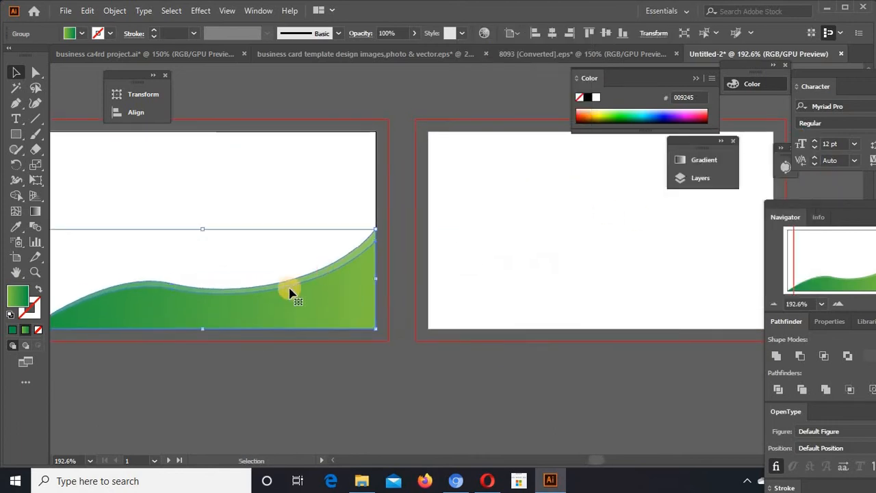
{"action": "left_click_drag", "start_coordinate": [273, 291], "coordinate": [653, 291]}
{"action": "left_click", "coordinate": [534, 390]}
{"action": "left_click_drag", "start_coordinate": [394, 378], "coordinate": [267, 378]}
{"action": "left_click", "coordinate": [534, 288]}
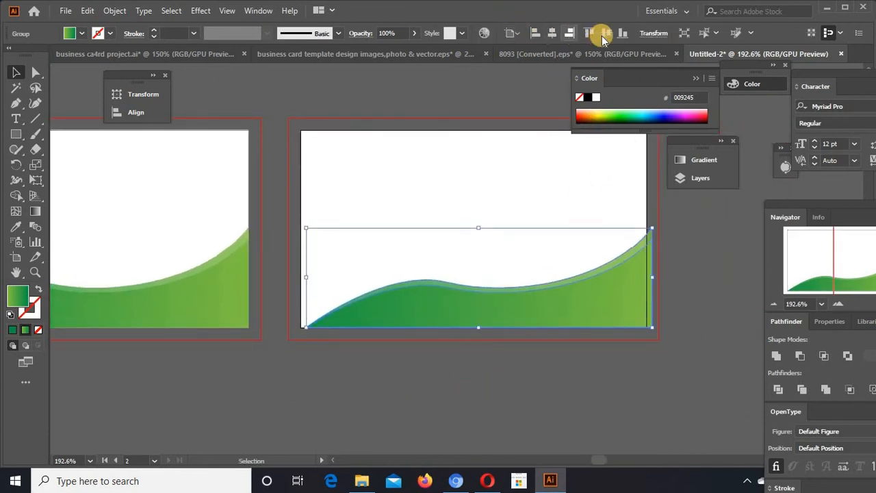
{"action": "left_click", "coordinate": [572, 34]}
{"action": "left_click", "coordinate": [621, 34]}
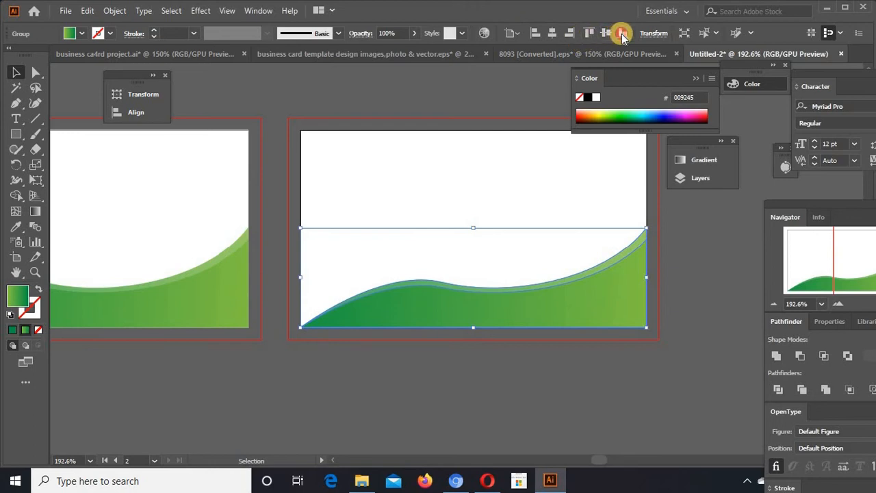
{"action": "left_click", "coordinate": [710, 305]}
Step: Duplicate the second artboard's wave group upward, rotate the copy half a turn and align it to the artboard's top edge
{"action": "left_click_drag", "start_coordinate": [482, 361], "coordinate": [455, 402]}
{"action": "left_click_drag", "start_coordinate": [505, 343], "coordinate": [508, 251]}
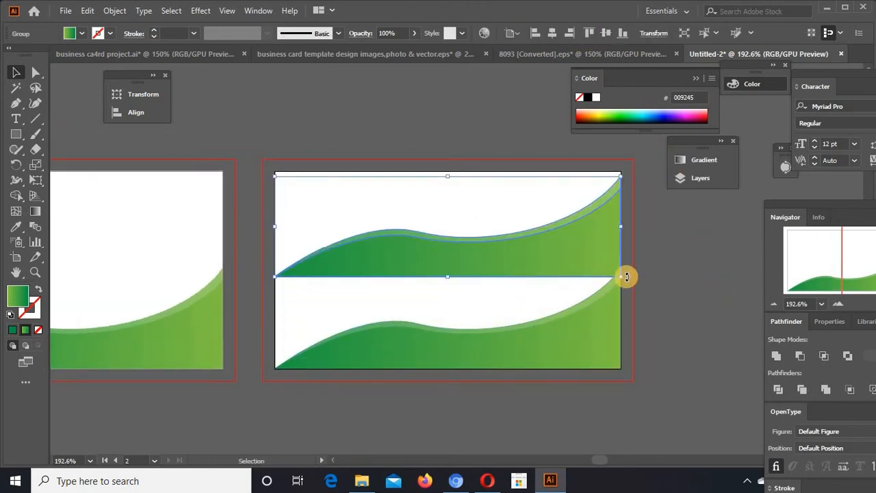
{"action": "left_click_drag", "start_coordinate": [610, 307], "coordinate": [404, 251]}
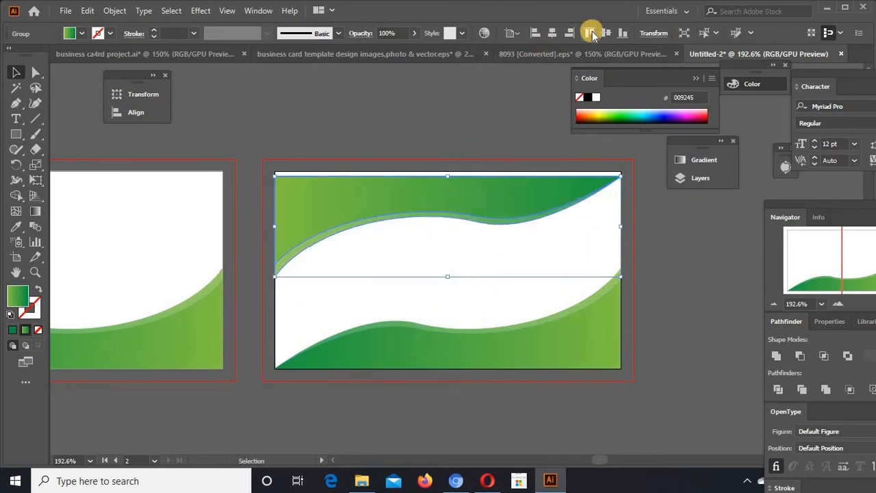
{"action": "left_click", "coordinate": [590, 32]}
{"action": "left_click", "coordinate": [477, 90]}
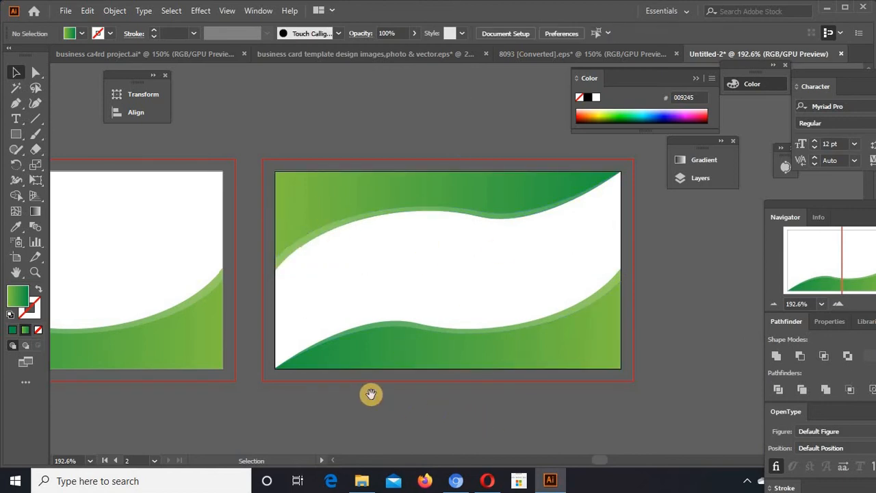
Step: Stretch the first artboard's wave group slightly taller from its upper edge
{"action": "left_click_drag", "start_coordinate": [371, 393], "coordinate": [603, 407]}
{"action": "left_click", "coordinate": [438, 370]}
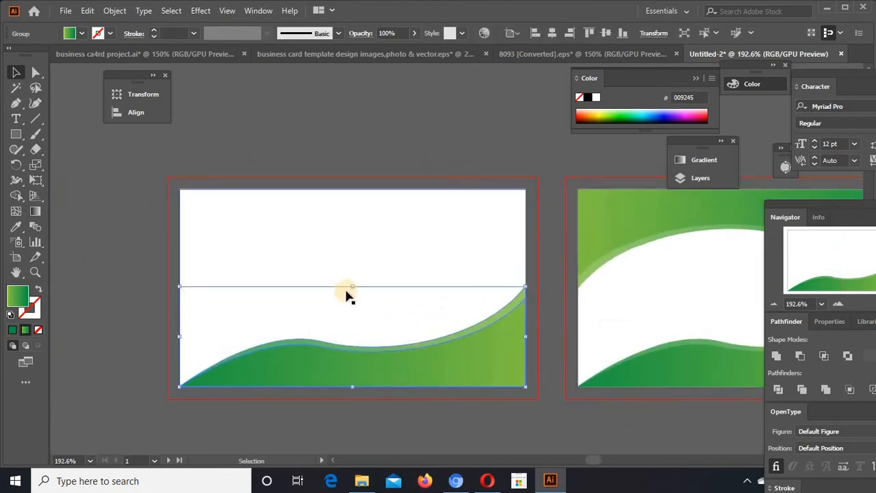
{"action": "left_click_drag", "start_coordinate": [352, 286], "coordinate": [360, 269]}
{"action": "left_click", "coordinate": [370, 274]}
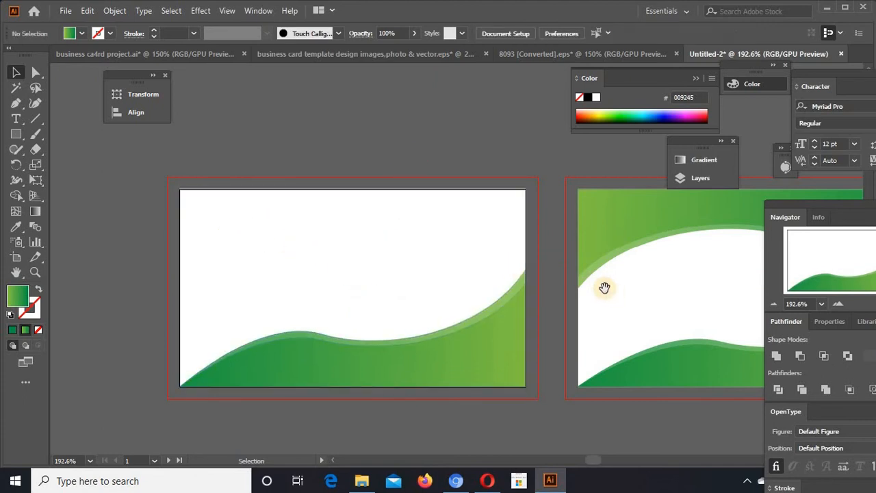
{"action": "left_click_drag", "start_coordinate": [761, 302], "coordinate": [616, 291]}
{"action": "left_click_drag", "start_coordinate": [341, 209], "coordinate": [401, 241]}
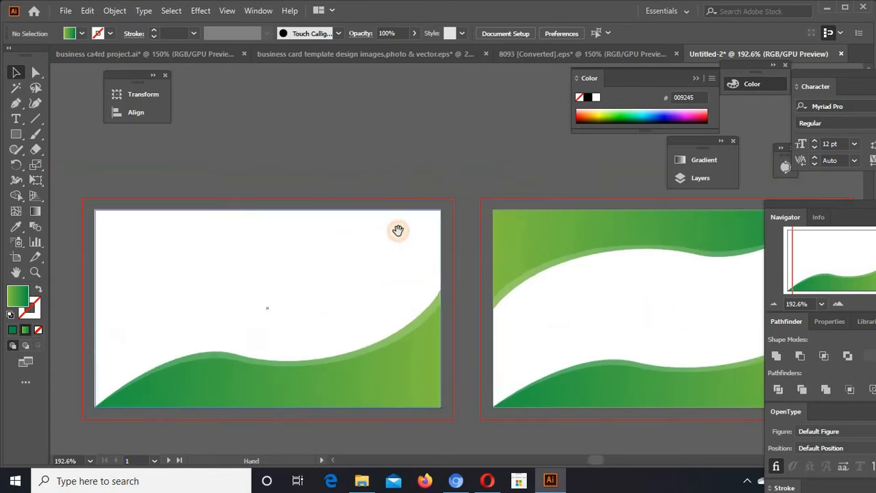
Step: Copy the logo and contact details from the business card template document into Untitled-2 and move the logo below the artboards
{"action": "left_click", "coordinate": [697, 83]}
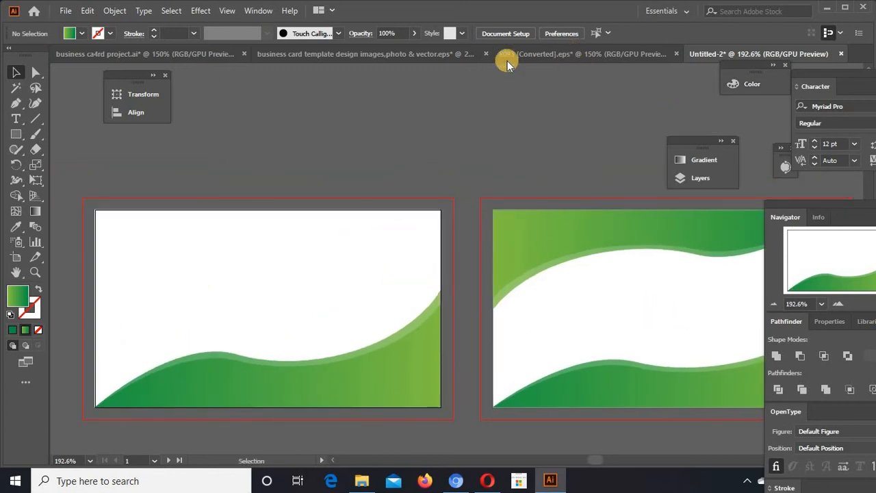
{"action": "left_click", "coordinate": [430, 54]}
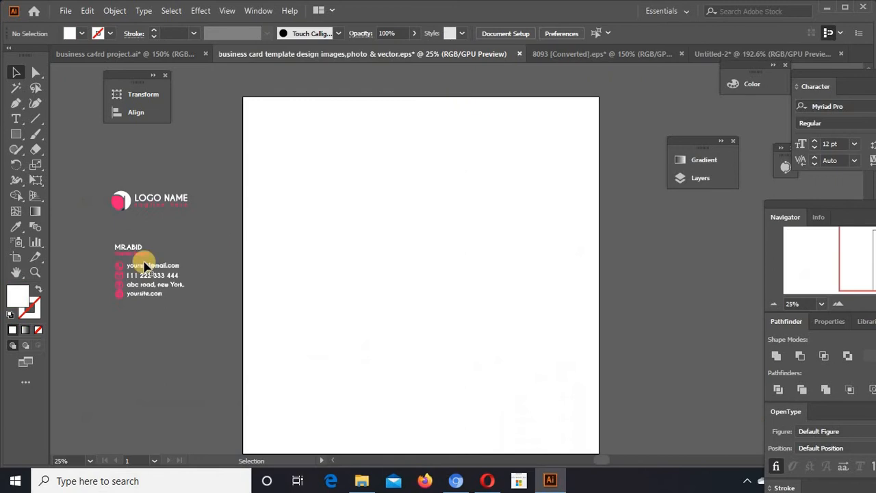
{"action": "left_click_drag", "start_coordinate": [129, 252], "coordinate": [384, 197]}
{"action": "left_click_drag", "start_coordinate": [230, 98], "coordinate": [474, 387]}
{"action": "scroll", "coordinate": [465, 359], "scroll_direction": "down", "scroll_amount": 4}
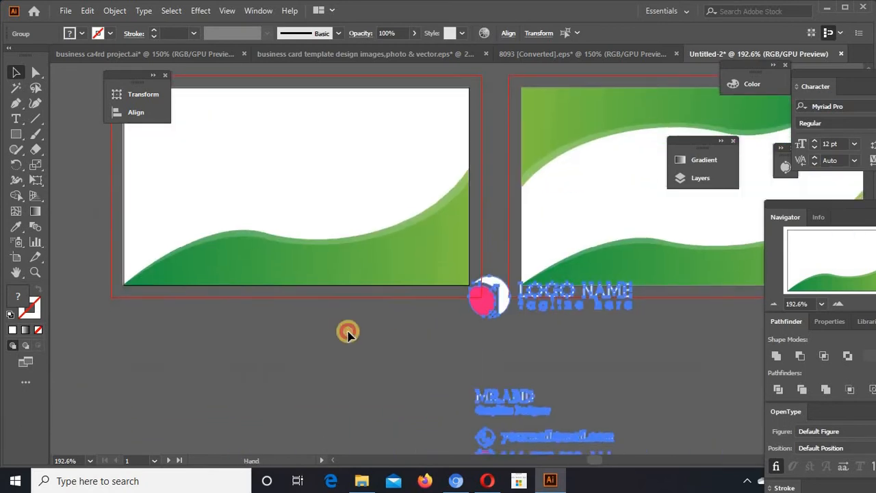
{"action": "left_click_drag", "start_coordinate": [500, 293], "coordinate": [450, 362]}
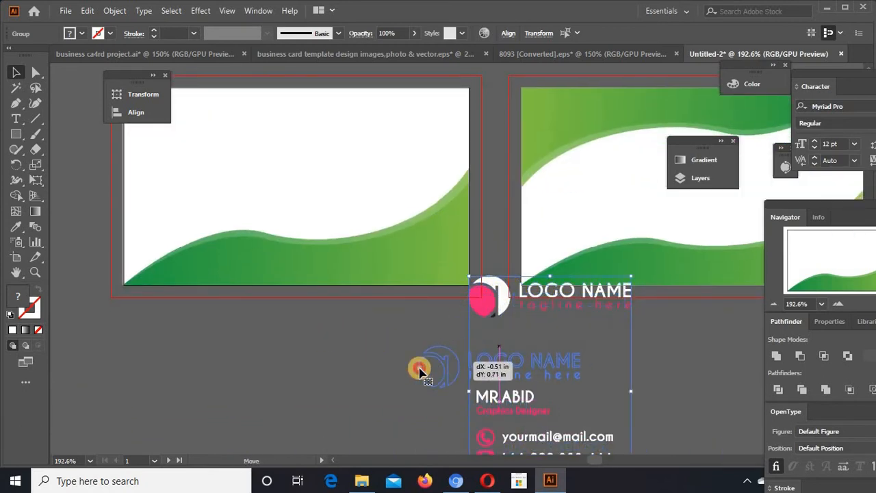
{"action": "left_click", "coordinate": [289, 373]}
Step: Fill the first artboard's background rectangle with black 000000
{"action": "left_click", "coordinate": [311, 217]}
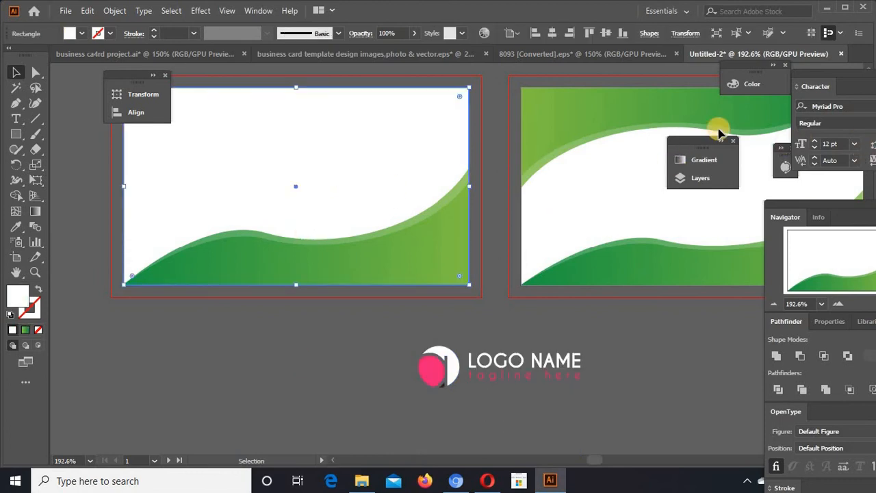
{"action": "left_click", "coordinate": [753, 83]}
{"action": "left_click", "coordinate": [592, 99]}
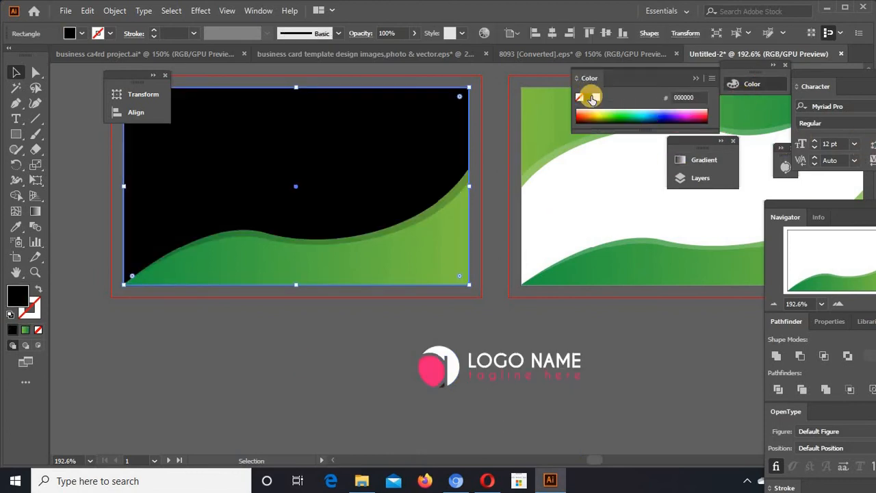
{"action": "left_click", "coordinate": [358, 324]}
Step: Copy the black background rectangle behind the second artboard's waves and center it horizontally and vertically on that artboard
{"action": "left_click_drag", "start_coordinate": [356, 325], "coordinate": [290, 343]}
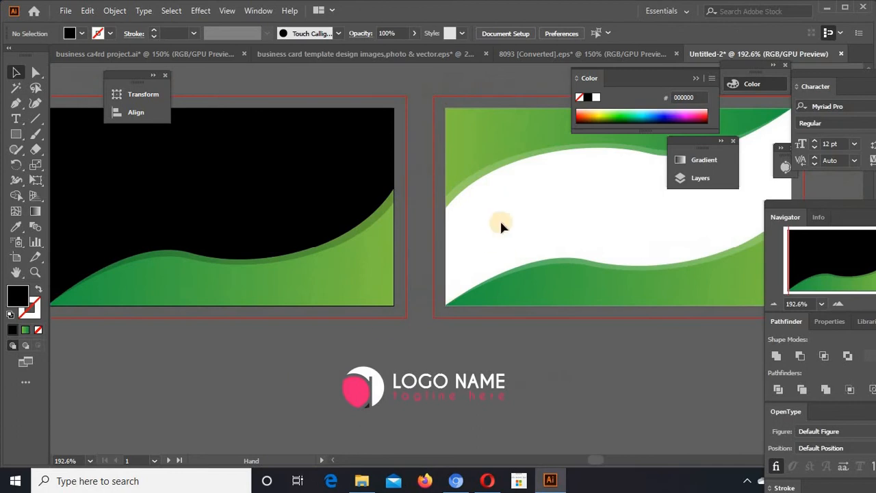
{"action": "left_click", "coordinate": [505, 212]}
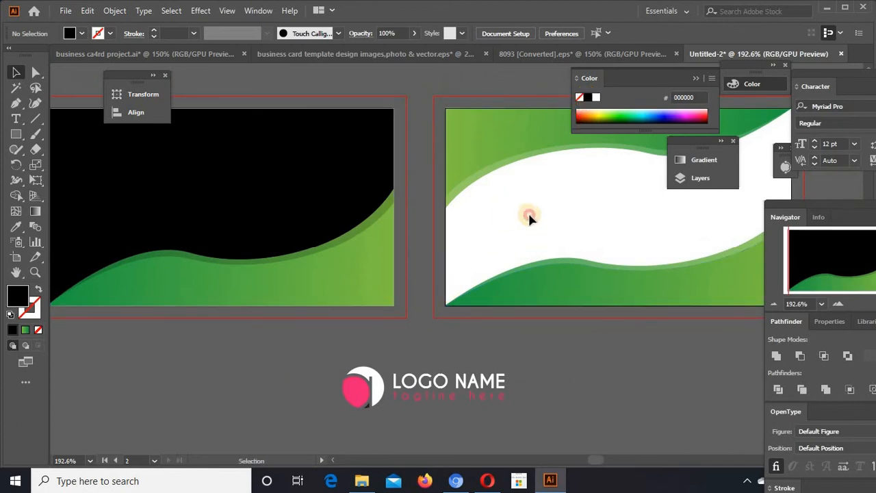
{"action": "left_click", "coordinate": [36, 73]}
{"action": "left_click_drag", "start_coordinate": [549, 266], "coordinate": [552, 268]}
{"action": "left_click", "coordinate": [370, 310]}
{"action": "left_click_drag", "start_coordinate": [297, 182], "coordinate": [603, 194], "text": "alt"}
{"action": "left_click_drag", "start_coordinate": [589, 324], "coordinate": [476, 341]}
{"action": "left_click_drag", "start_coordinate": [537, 234], "coordinate": [600, 226]}
{"action": "left_click", "coordinate": [553, 33]}
{"action": "left_click", "coordinate": [605, 32]}
{"action": "left_click", "coordinate": [636, 358]}
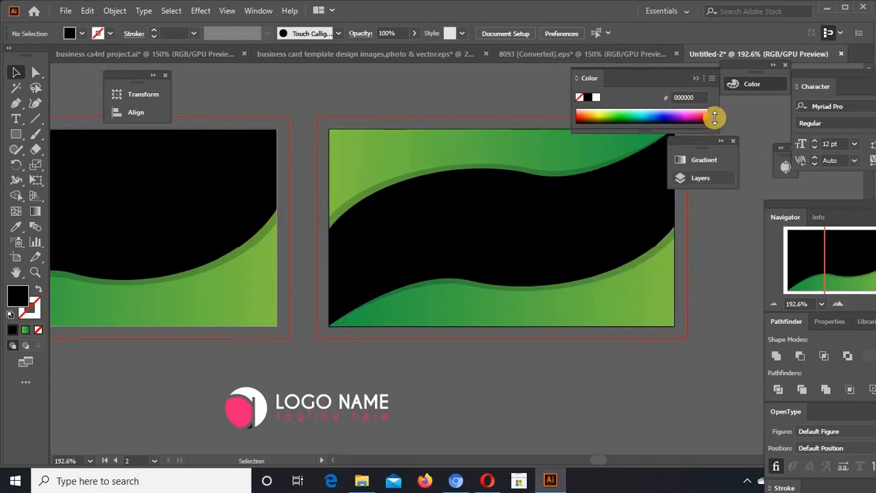
Step: Collapse the expanded Color panel and move the Gradient and Layers panel group clear of the second artboard
{"action": "left_click", "coordinate": [696, 80]}
{"action": "left_click_drag", "start_coordinate": [702, 144], "coordinate": [742, 133]}
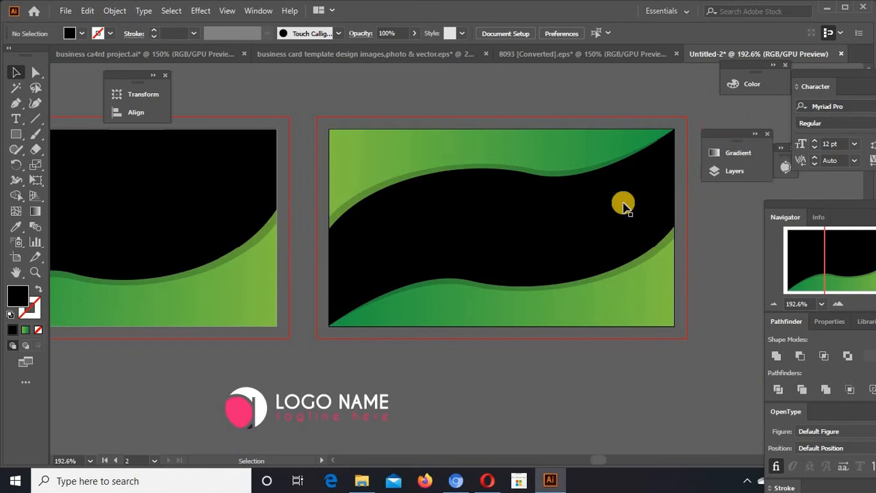
{"action": "left_click_drag", "start_coordinate": [567, 250], "coordinate": [770, 222]}
Step: Ungroup the logo and recolor the dark letter shape in its emblem with white sampled from the emblem's circle
{"action": "left_click", "coordinate": [455, 402]}
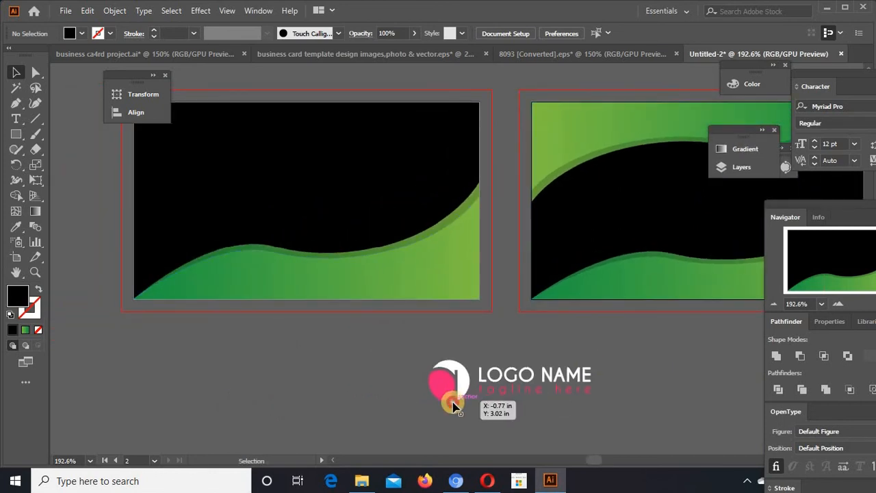
{"action": "right_click", "coordinate": [453, 405]}
{"action": "left_click", "coordinate": [499, 286]}
{"action": "left_click", "coordinate": [416, 406]}
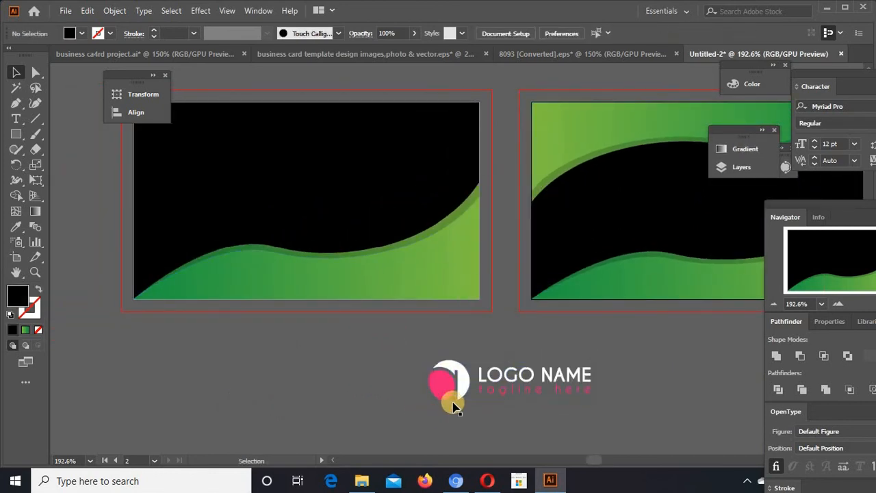
{"action": "left_click", "coordinate": [453, 407]}
{"action": "left_click", "coordinate": [17, 230]}
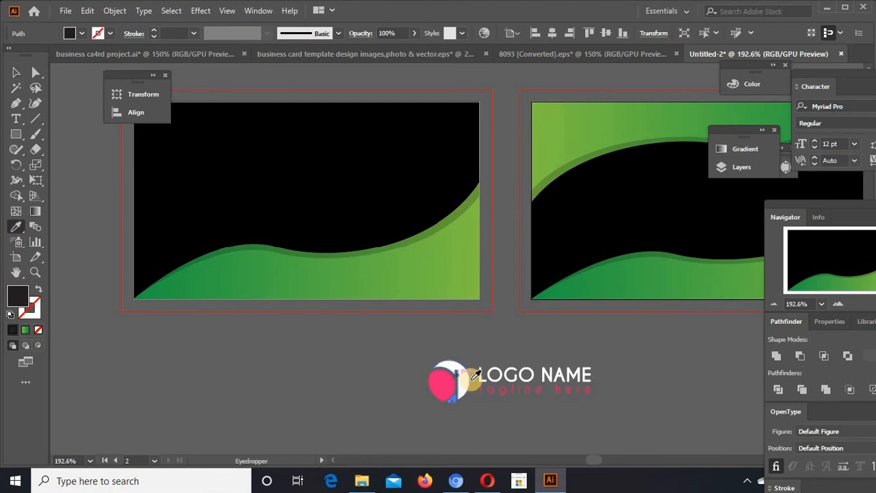
Step: Group all parts of the logo, including the emblem, logo name and tagline
{"action": "left_click", "coordinate": [15, 72]}
{"action": "left_click_drag", "start_coordinate": [337, 352], "coordinate": [594, 389]}
{"action": "right_click", "coordinate": [594, 389]}
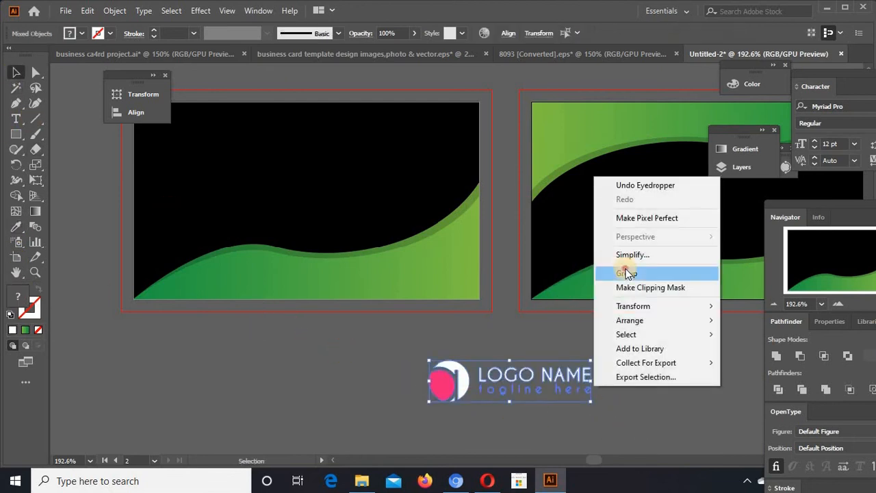
{"action": "left_click", "coordinate": [622, 272]}
{"action": "left_click", "coordinate": [395, 363]}
Step: Move the logo group onto the second artboard and center it there horizontally and vertically
{"action": "left_click_drag", "start_coordinate": [499, 378], "coordinate": [547, 144]}
{"action": "left_click", "coordinate": [564, 391]}
{"action": "left_click", "coordinate": [480, 159]}
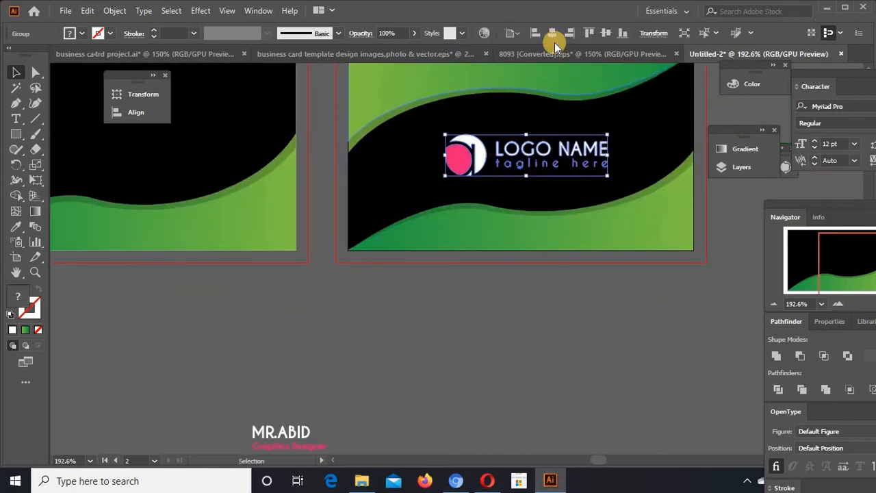
{"action": "left_click", "coordinate": [606, 33]}
{"action": "left_click", "coordinate": [538, 331]}
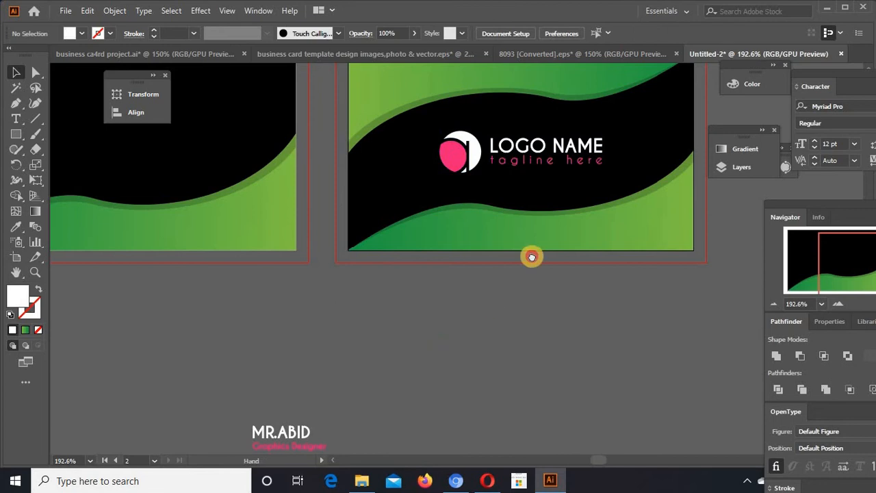
{"action": "left_click_drag", "start_coordinate": [532, 256], "coordinate": [679, 123]}
{"action": "left_click_drag", "start_coordinate": [445, 358], "coordinate": [603, 387]}
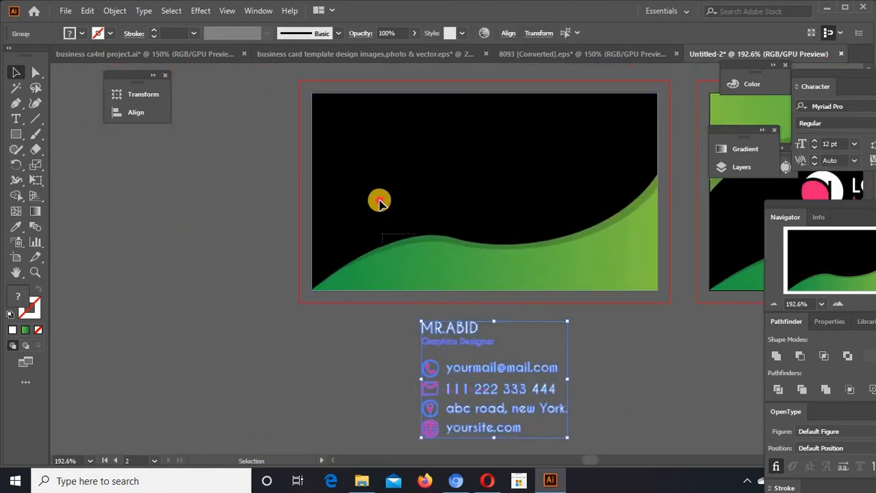
{"action": "left_click", "coordinate": [401, 349]}
{"action": "left_click", "coordinate": [412, 332]}
{"action": "left_click", "coordinate": [332, 332]}
{"action": "left_click_drag", "start_coordinate": [447, 343], "coordinate": [398, 207]}
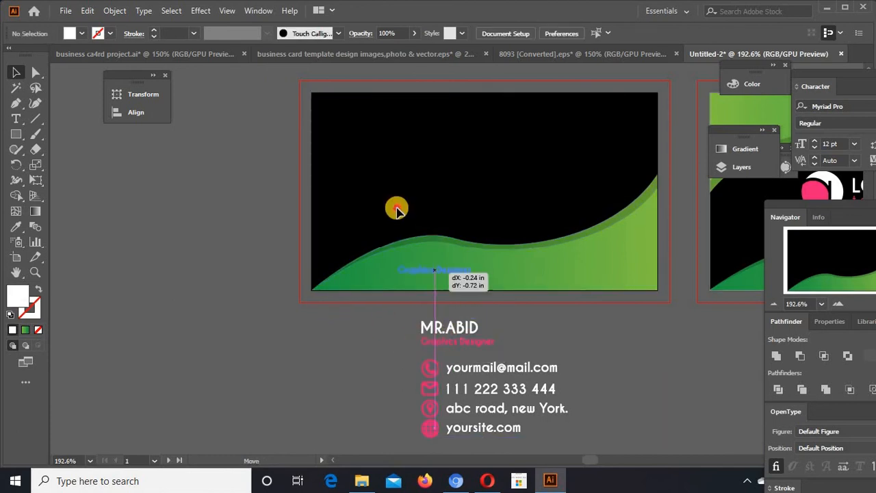
{"action": "key", "text": "ctrl+z"}
Step: Move the name, job title and contact details together onto the first artboard's upper-left area and nudge them into place
{"action": "left_click_drag", "start_coordinate": [464, 388], "coordinate": [385, 166]}
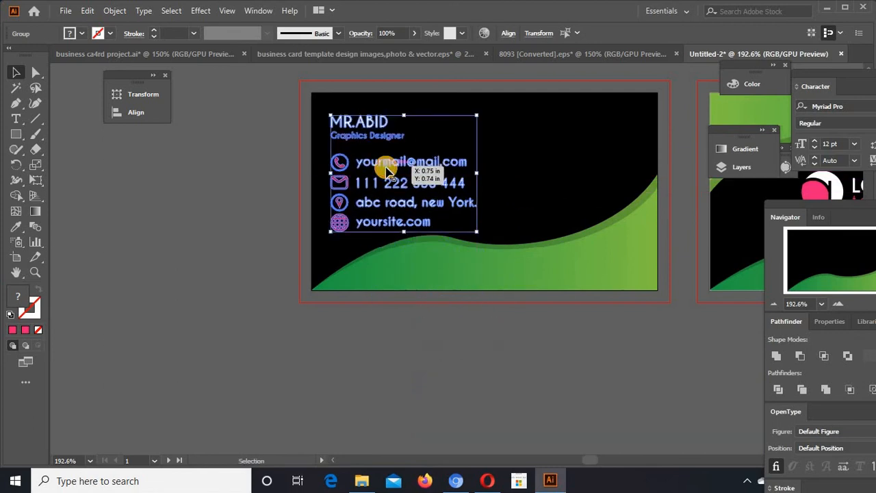
{"action": "key", "text": "Down"}
{"action": "key", "text": "Down"}
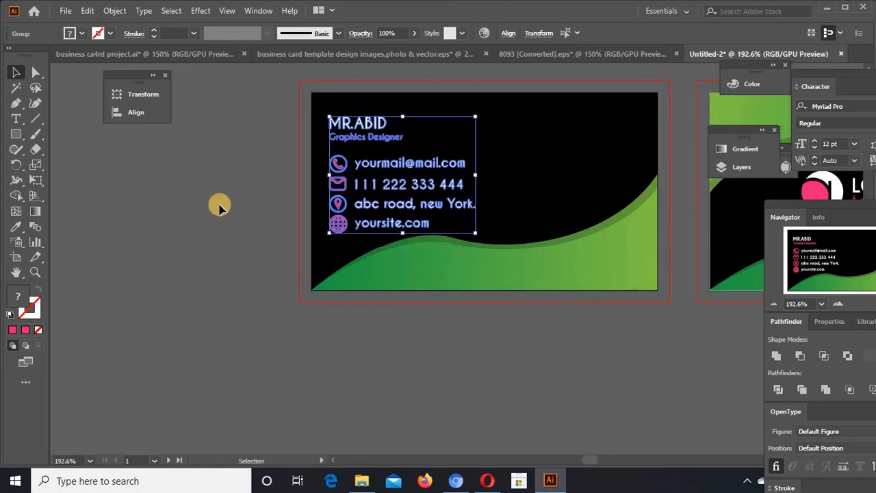
{"action": "key", "text": "Right"}
{"action": "key", "text": "Up"}
{"action": "left_click_drag", "start_coordinate": [230, 217], "coordinate": [191, 244]}
{"action": "left_click", "coordinate": [194, 270]}
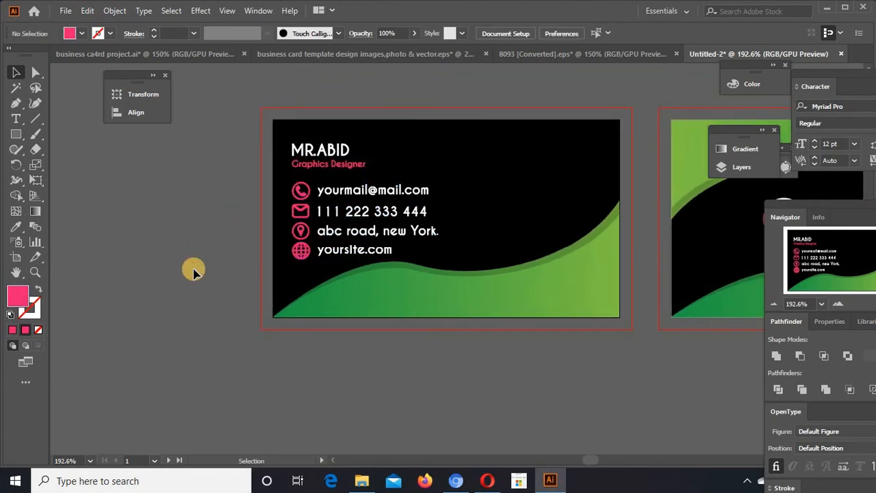
Step: Recolor the contact icons and the job title with the green gradient sampled from the first artboard's wave
{"action": "right_click", "coordinate": [308, 248]}
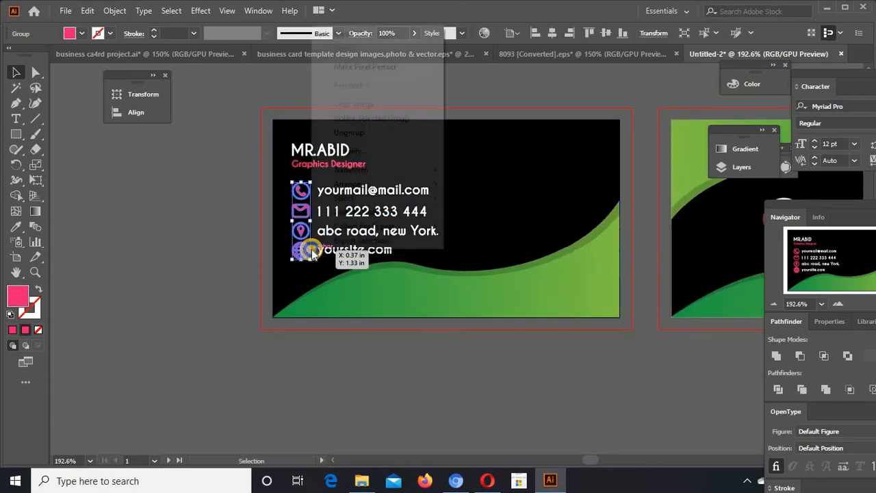
{"action": "left_click", "coordinate": [270, 213]}
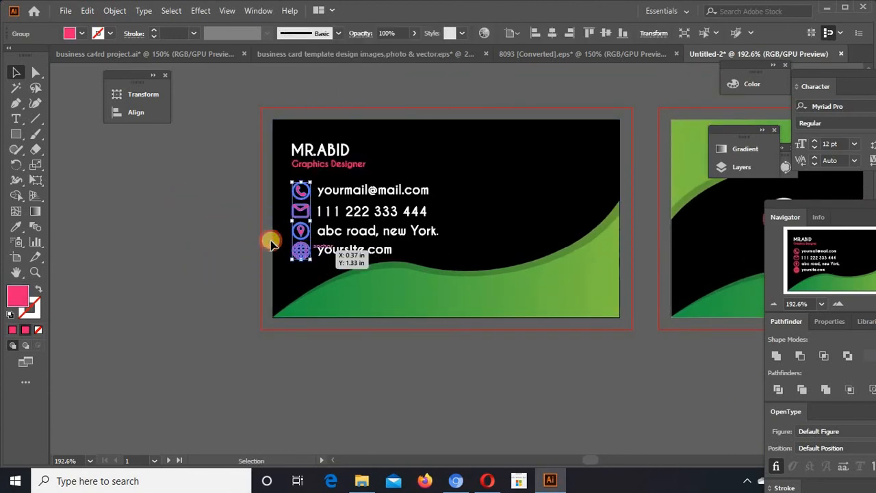
{"action": "left_click", "coordinate": [313, 167], "text": "shift"}
{"action": "left_click", "coordinate": [16, 226]}
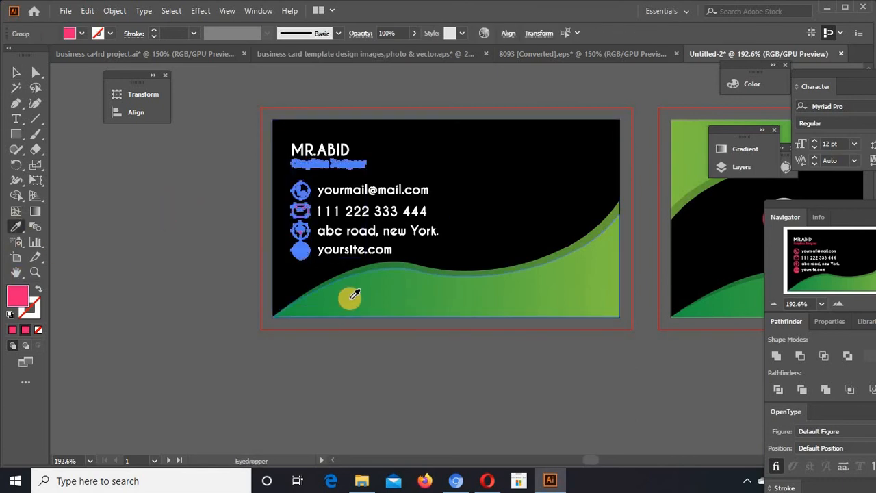
{"action": "left_click", "coordinate": [353, 295]}
{"action": "left_click", "coordinate": [16, 73]}
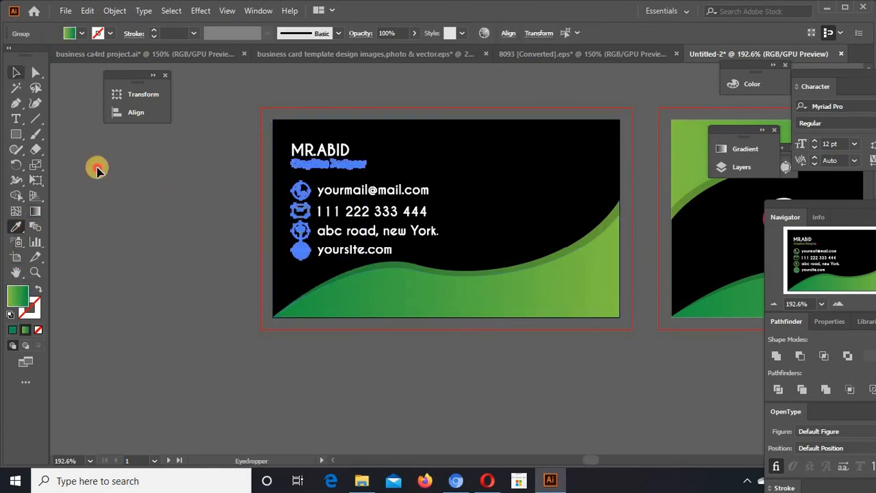
{"action": "left_click", "coordinate": [162, 229]}
Step: Ungroup the logo on the second artboard and apply the lower wave's green gradient to its pink emblem shape and tagline
{"action": "scroll", "coordinate": [559, 345], "scroll_direction": "right", "scroll_amount": 5}
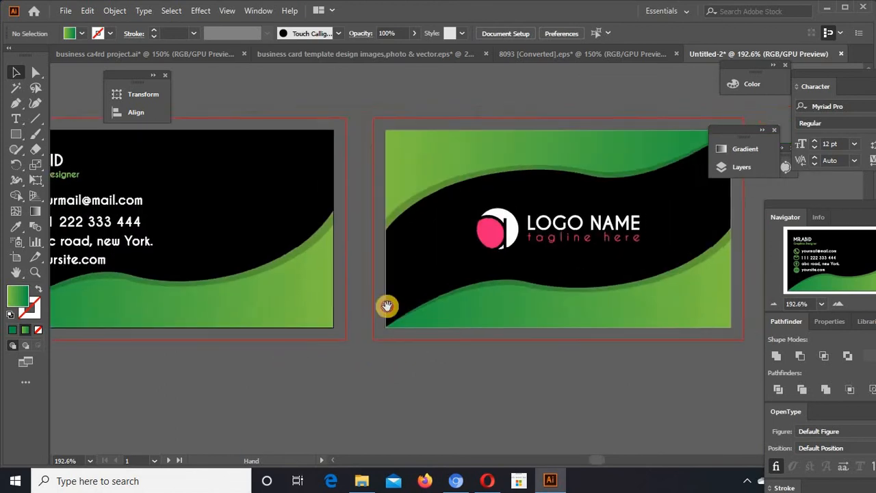
{"action": "left_click", "coordinate": [485, 233]}
{"action": "right_click", "coordinate": [497, 226]}
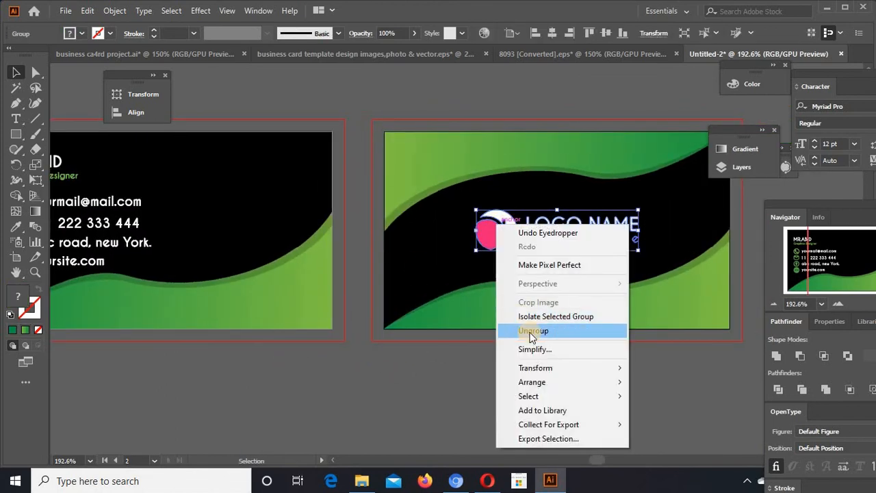
{"action": "left_click", "coordinate": [533, 330]}
{"action": "left_click", "coordinate": [489, 236]}
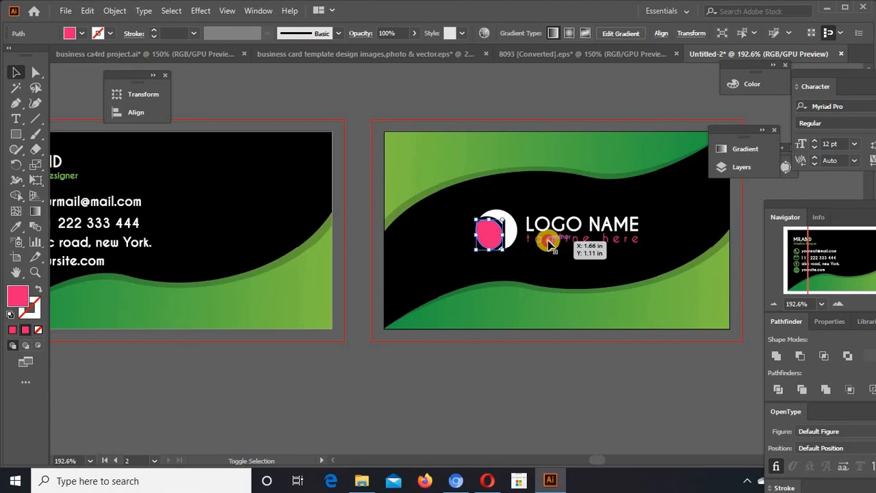
{"action": "left_click", "coordinate": [548, 241], "text": "shift"}
{"action": "left_click", "coordinate": [463, 308]}
{"action": "left_click", "coordinate": [15, 72]}
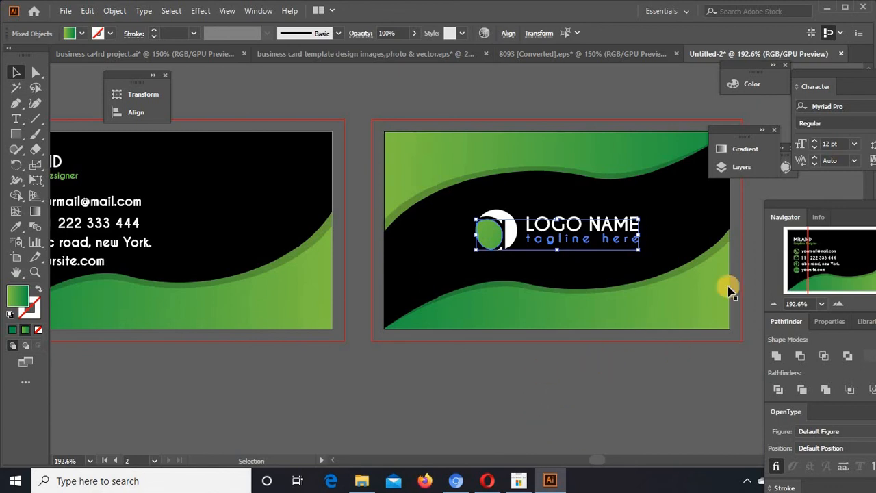
{"action": "left_click", "coordinate": [745, 149]}
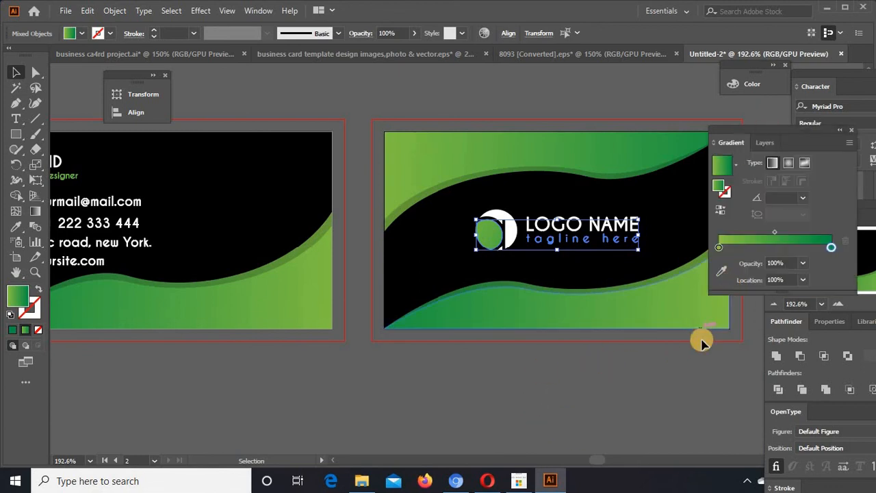
{"action": "scroll", "coordinate": [636, 356], "scroll_direction": "right", "scroll_amount": 2}
{"action": "left_click", "coordinate": [623, 375]}
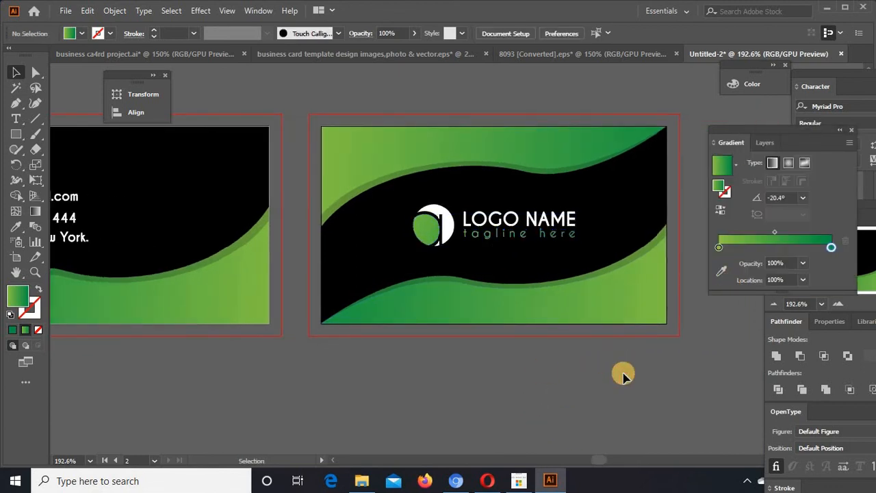
{"action": "left_click", "coordinate": [745, 265]}
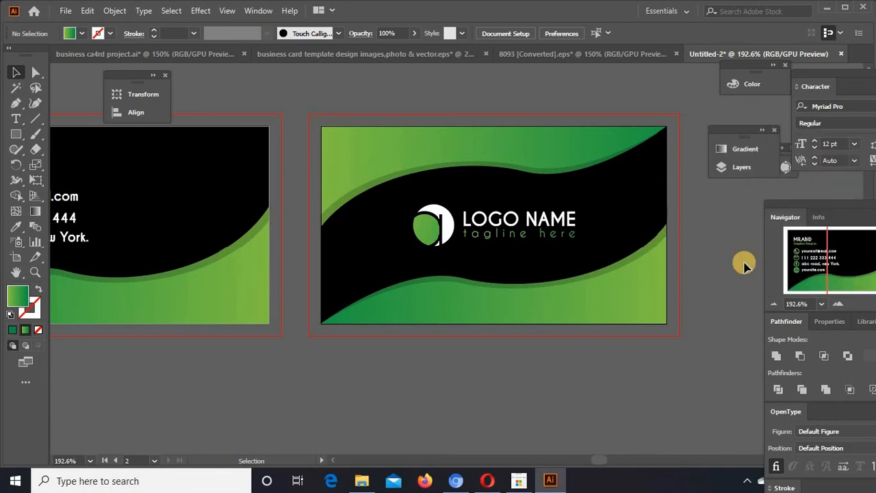
Step: Nudge the four contact lines and their icons slightly upward on the first artboard
{"action": "key", "text": "ctrl+1"}
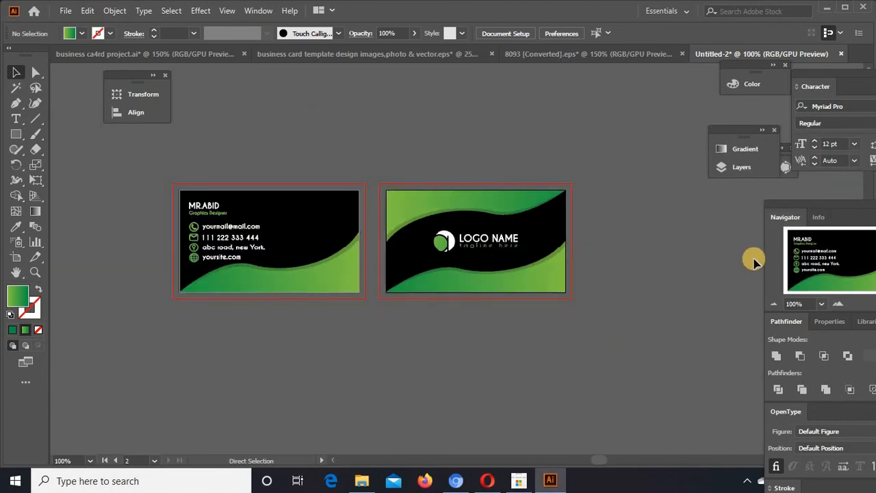
{"action": "left_click", "coordinate": [201, 256]}
{"action": "left_click", "coordinate": [204, 255]}
{"action": "left_click", "coordinate": [191, 239], "text": "shift"}
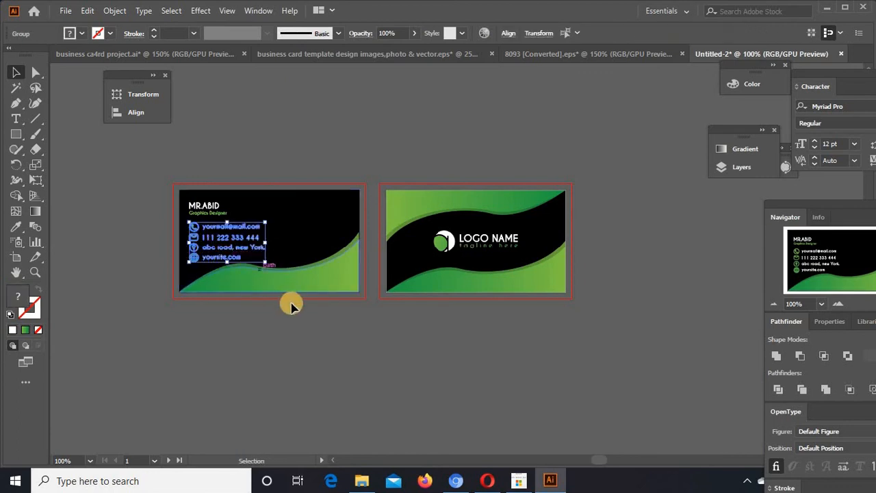
{"action": "left_click", "coordinate": [272, 337]}
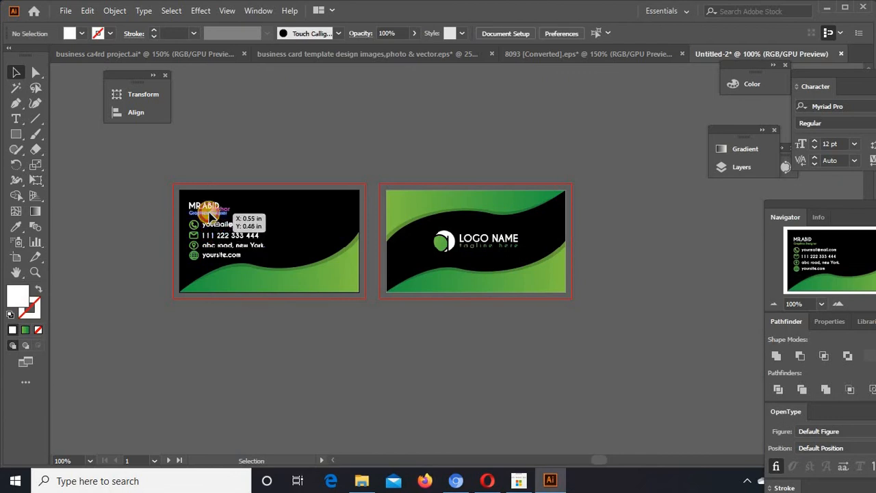
Step: Nudge the name and job title slightly upward to widen the gap above the contact lines
{"action": "left_click", "coordinate": [208, 205]}
{"action": "left_click_drag", "start_coordinate": [210, 201], "coordinate": [252, 220]}
{"action": "left_click", "coordinate": [242, 180]}
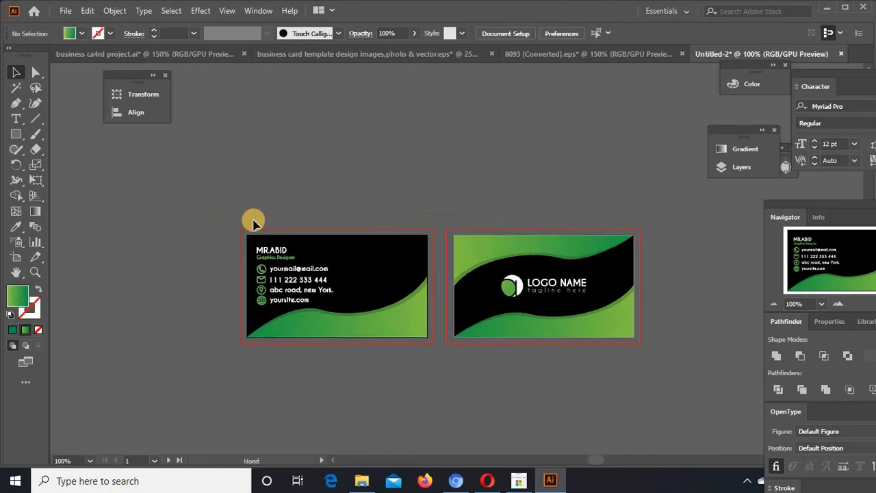
{"action": "key", "text": "ctrl+plus"}
{"action": "key", "text": "ctrl+plus"}
{"action": "left_click_drag", "start_coordinate": [126, 219], "coordinate": [309, 235]}
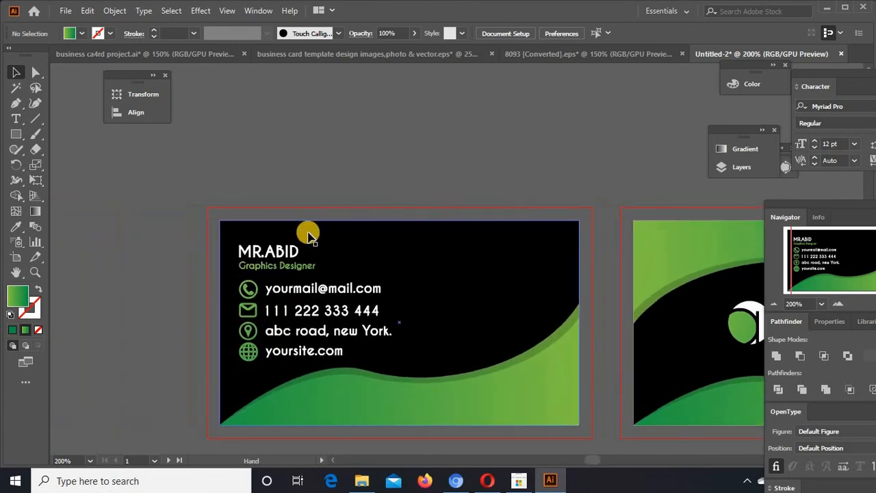
{"action": "left_click", "coordinate": [287, 271]}
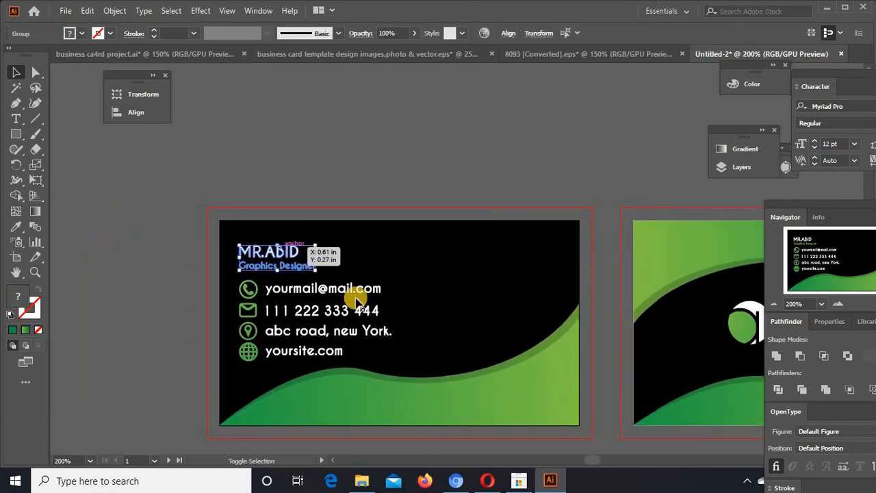
{"action": "left_click", "coordinate": [358, 178]}
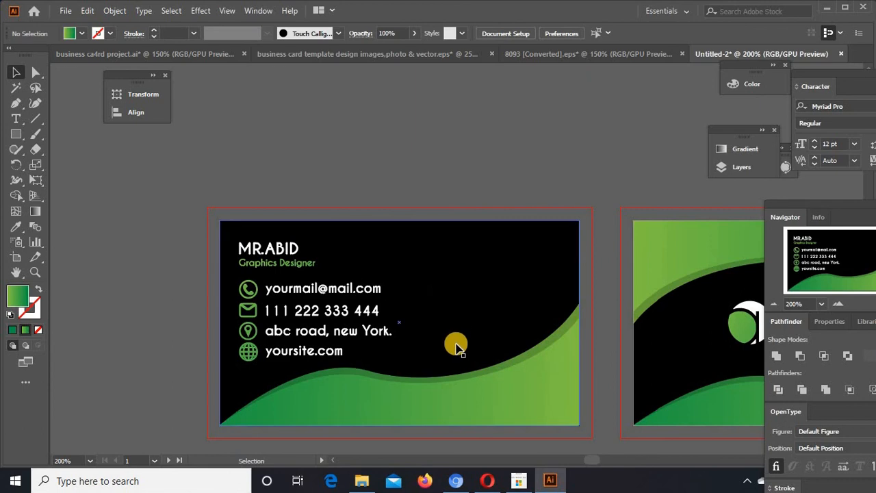
Step: Examine both sides of the card overall and up close, checking the waves, logo and contact details
{"action": "left_click_drag", "start_coordinate": [435, 266], "coordinate": [469, 387]}
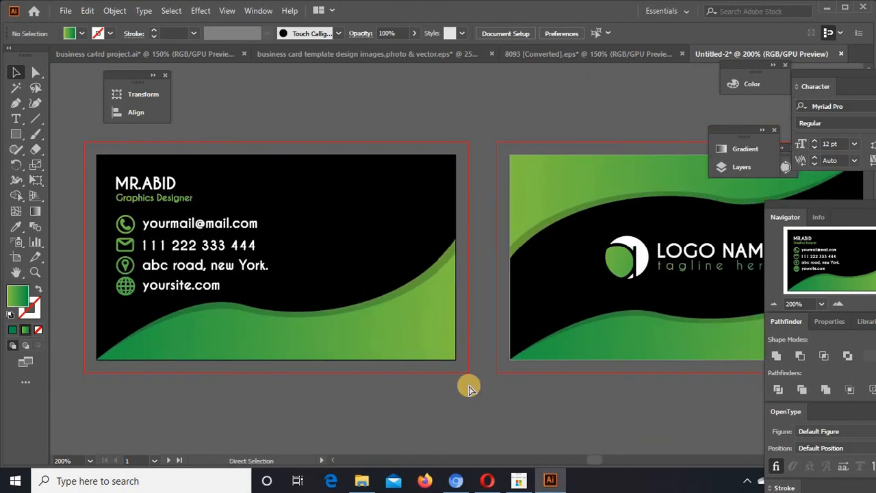
{"action": "key", "text": "ctrl+minus"}
{"action": "key", "text": "ctrl+minus"}
{"action": "left_click_drag", "start_coordinate": [478, 374], "coordinate": [402, 370]}
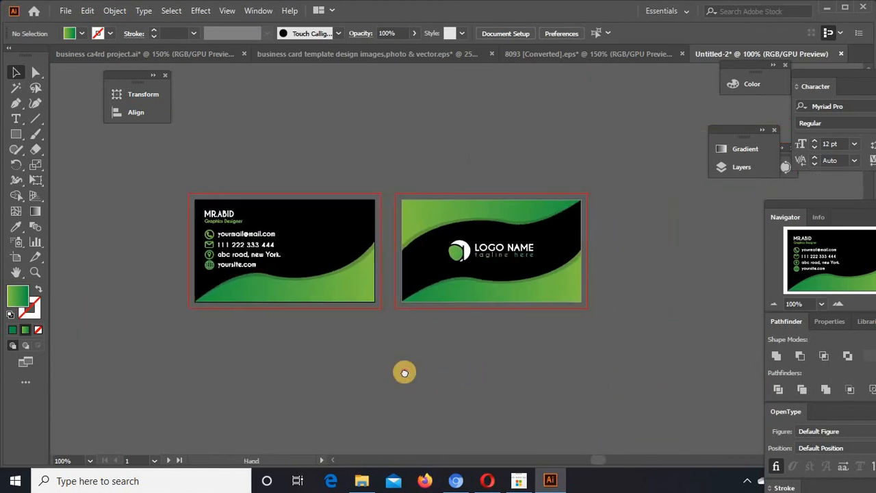
{"action": "left_click", "coordinate": [589, 318]}
{"action": "left_click", "coordinate": [438, 197]}
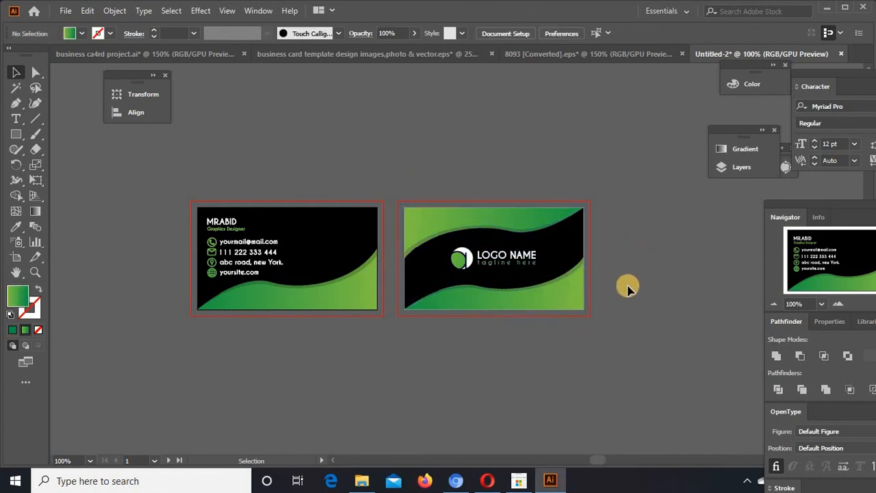
{"action": "scroll", "coordinate": [628, 288], "scroll_direction": "up", "scroll_amount": 1}
{"action": "key", "text": "ctrl+equal"}
{"action": "key", "text": "ctrl+equal"}
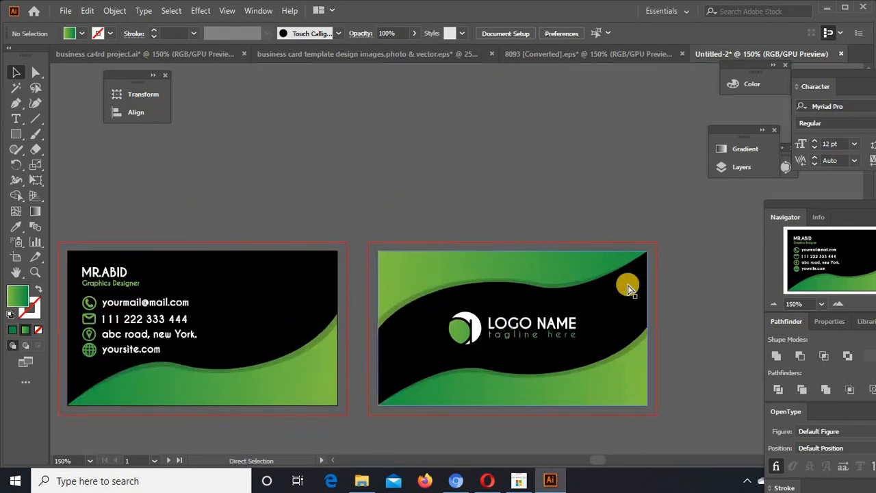
{"action": "left_click_drag", "start_coordinate": [606, 279], "coordinate": [593, 231]}
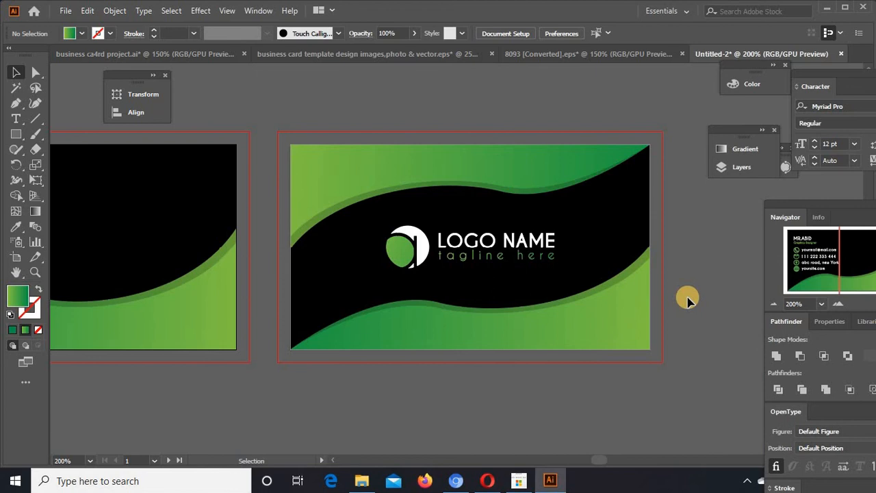
{"action": "left_click", "coordinate": [565, 151]}
{"action": "left_click", "coordinate": [735, 263]}
{"action": "left_click", "coordinate": [475, 173]}
{"action": "left_click", "coordinate": [721, 302]}
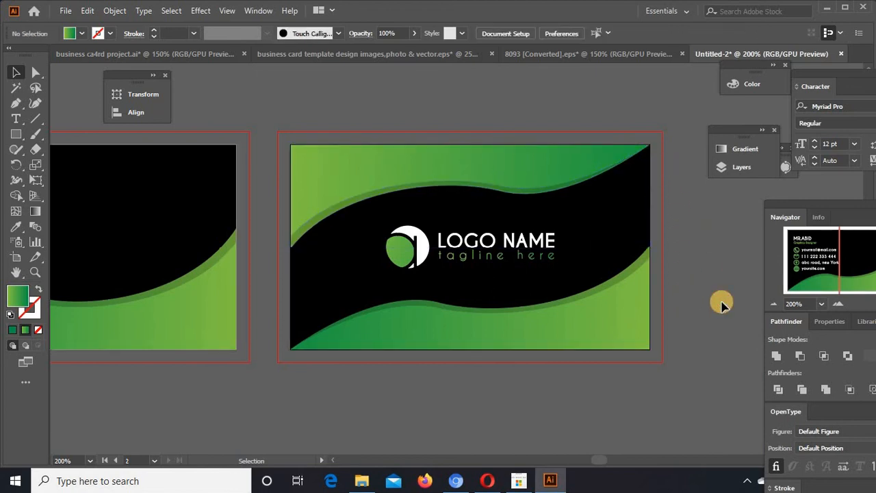